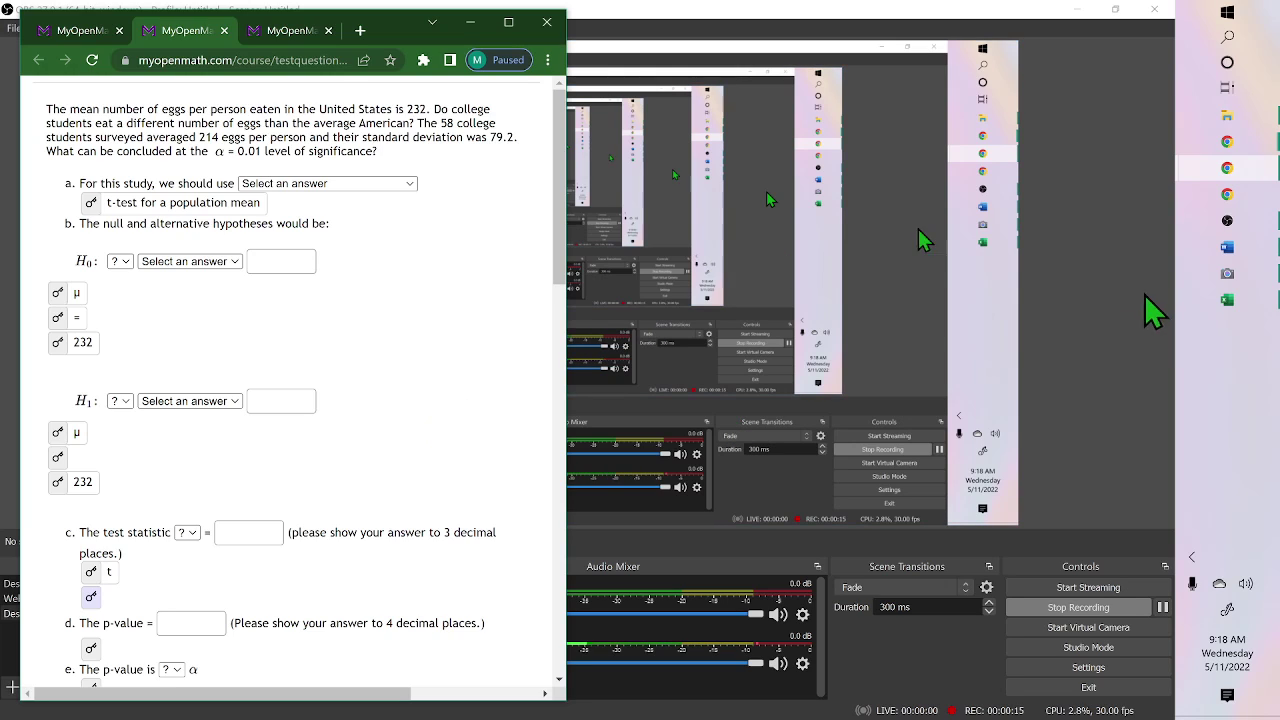
Step: Switch to the mean hypothesis testing workbook in Excel and place its window beside the browser question
{"action": "left_click", "coordinate": [1220, 300]}
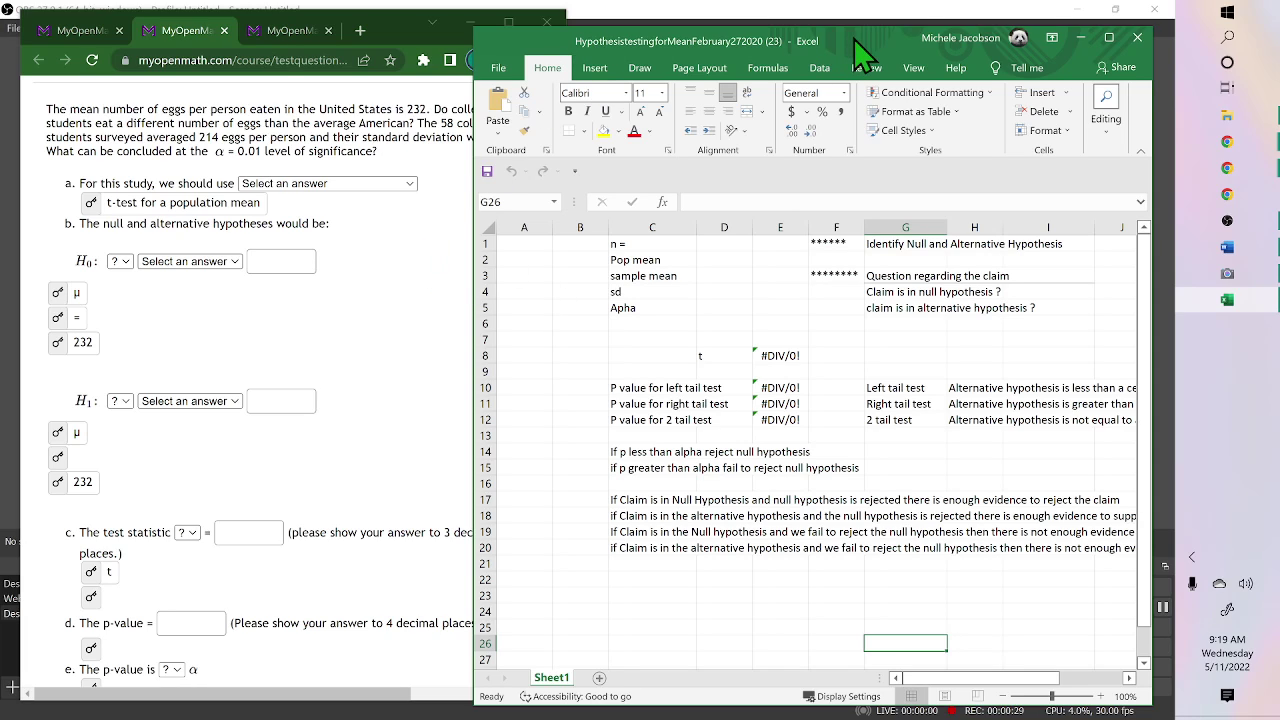
{"action": "left_click_drag", "start_coordinate": [856, 37], "coordinate": [922, 22]}
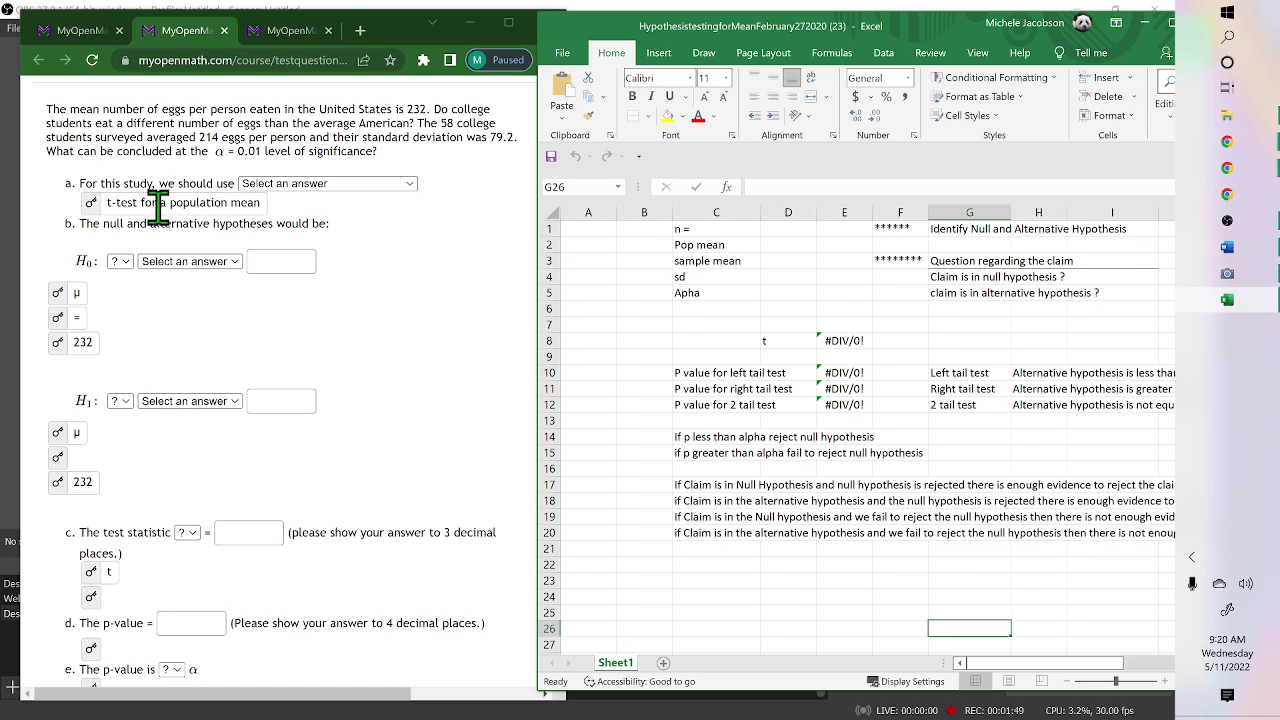
Step: Reveal the answer for the comparison sign of the alternative hypothesis in part b of the egg consumption question
{"action": "left_click", "coordinate": [325, 125]}
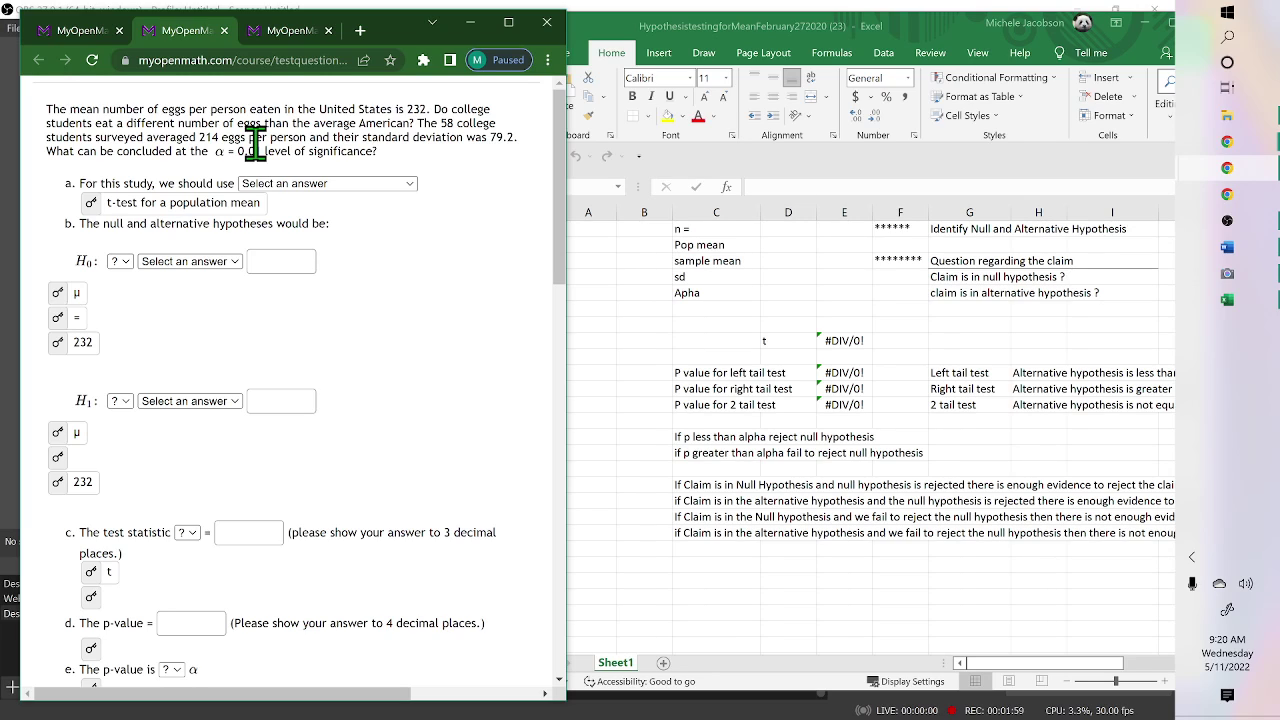
{"action": "left_click", "coordinate": [57, 457]}
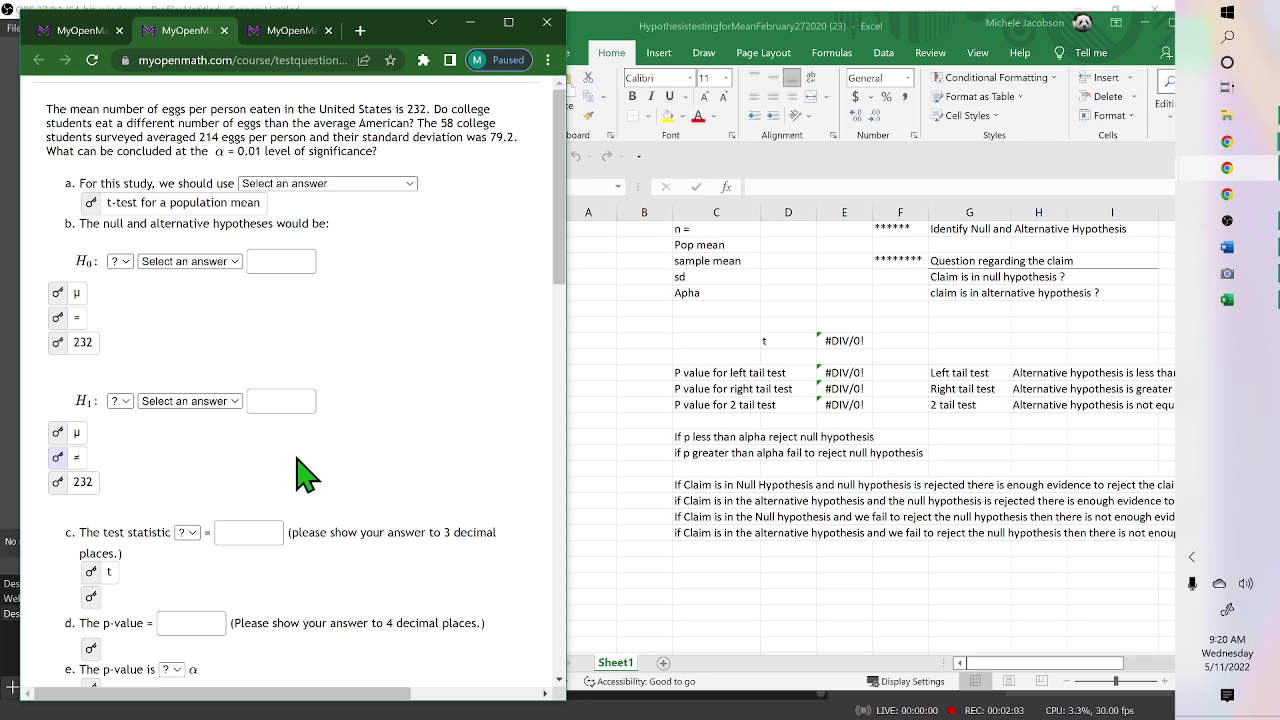
{"action": "scroll", "coordinate": [305, 485], "scroll_direction": "down", "scroll_amount": 1}
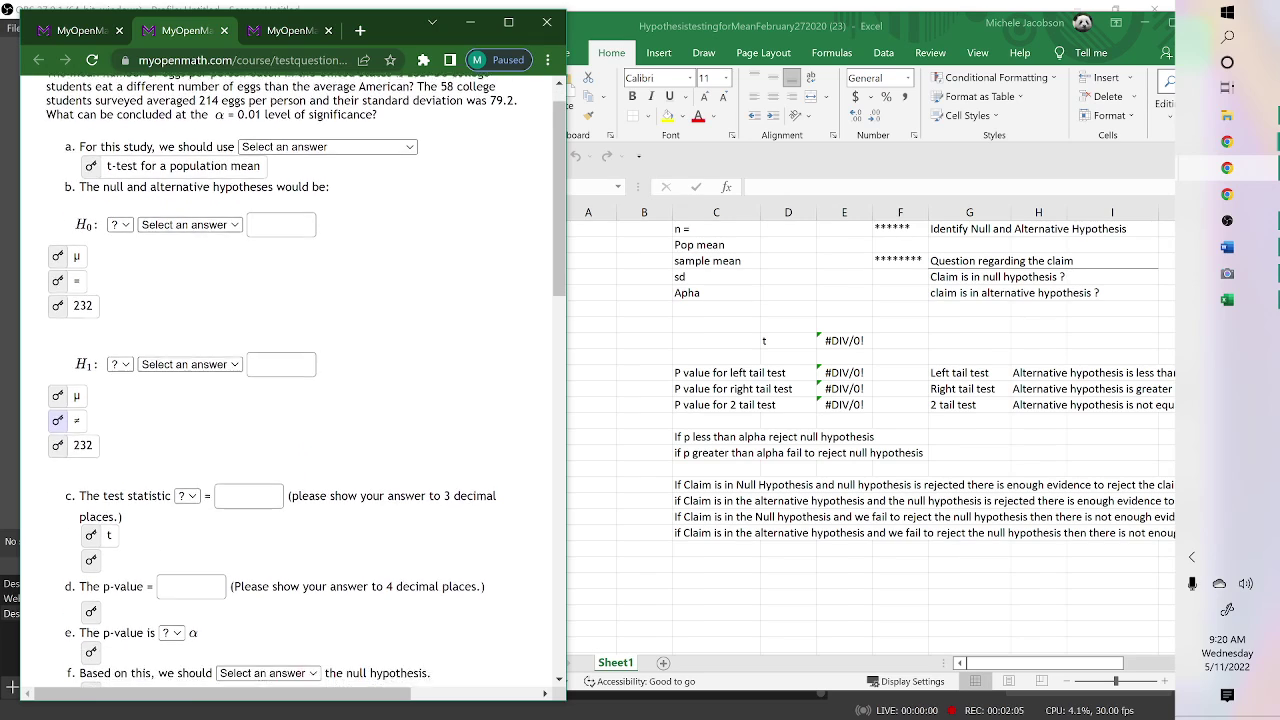
{"action": "scroll", "coordinate": [305, 485], "scroll_direction": "up", "scroll_amount": 1}
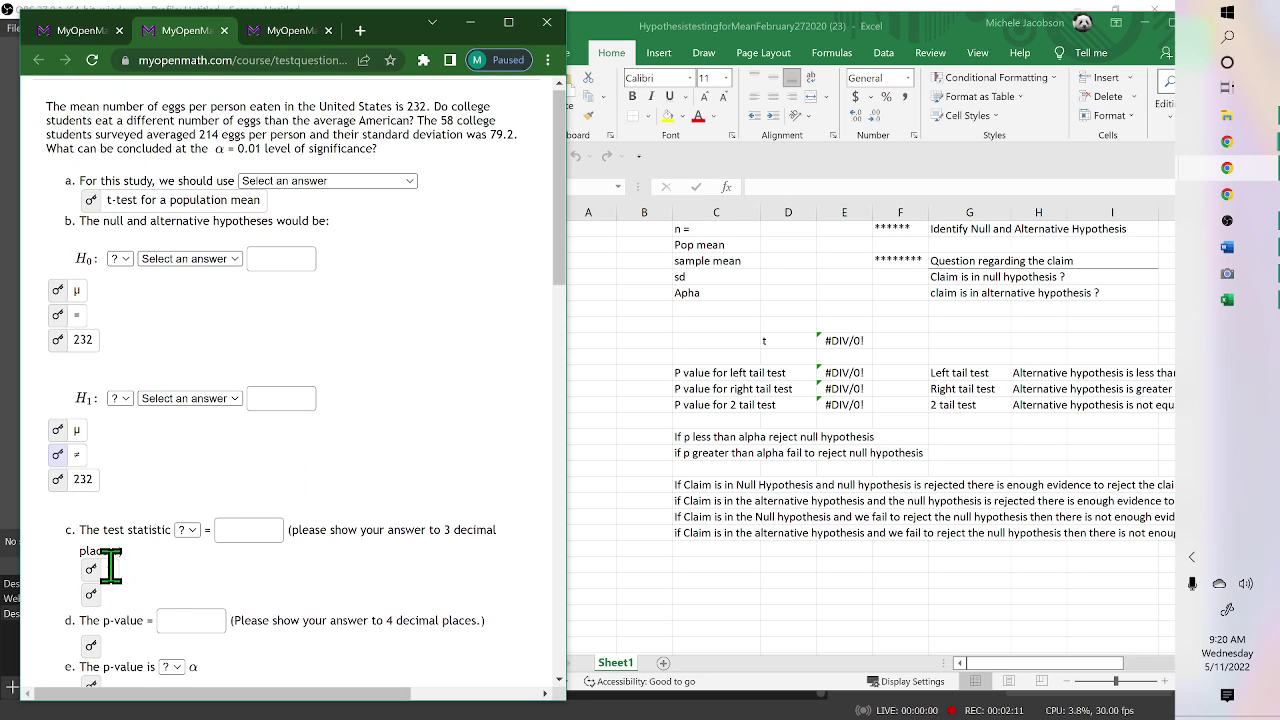
Step: In the Excel worksheet, enter the sample size 58 in D1 and the population mean 232 in D2
{"action": "left_click", "coordinate": [793, 240]}
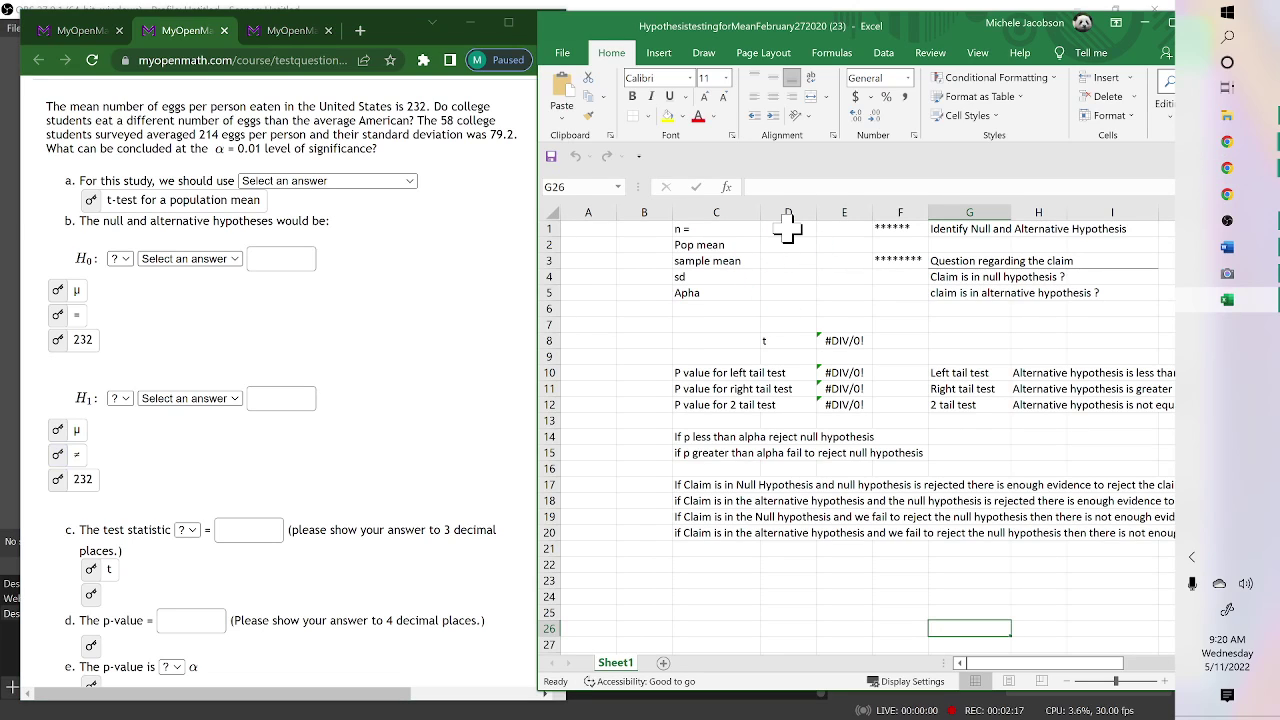
{"action": "left_click", "coordinate": [788, 230]}
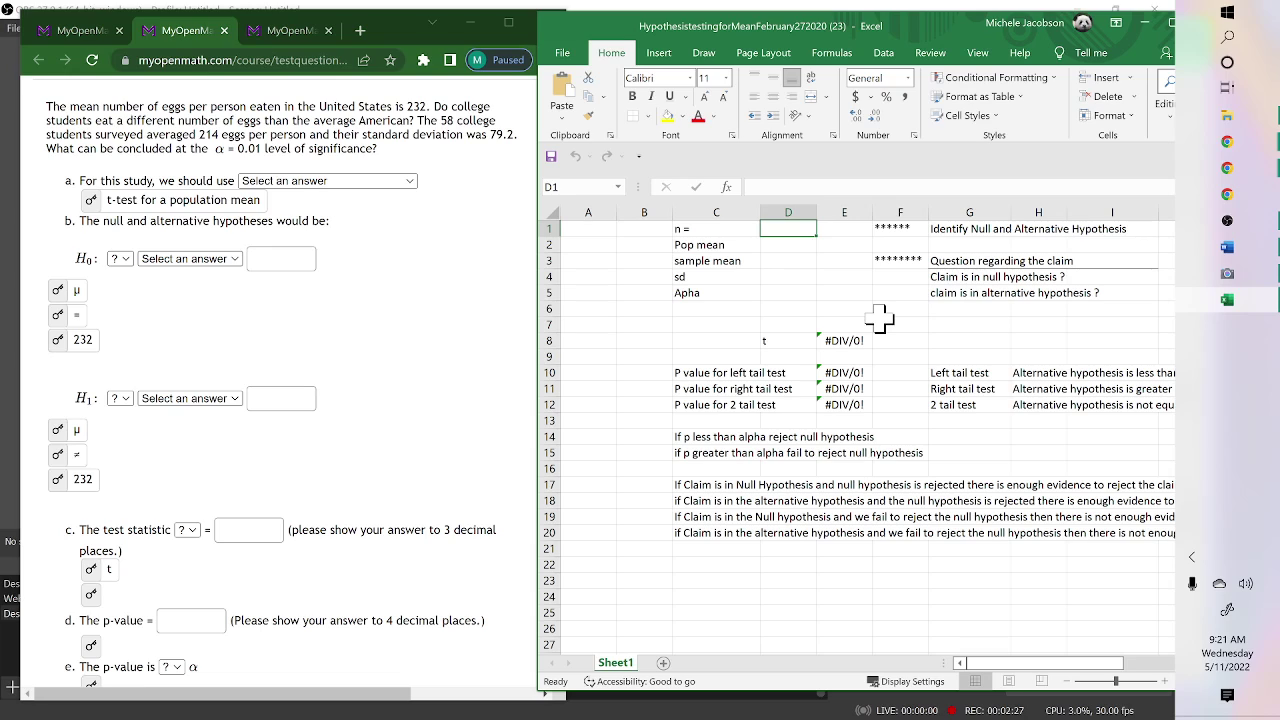
{"action": "type", "text": "58"}
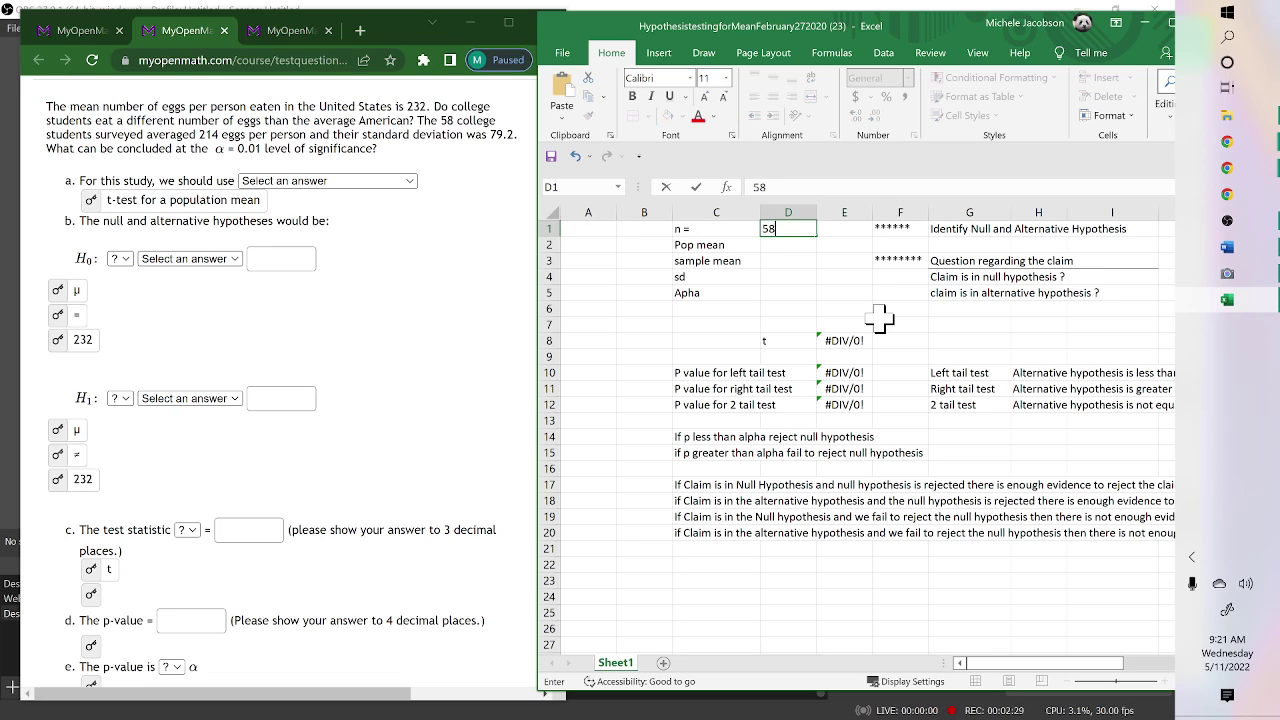
{"action": "key", "text": "Return"}
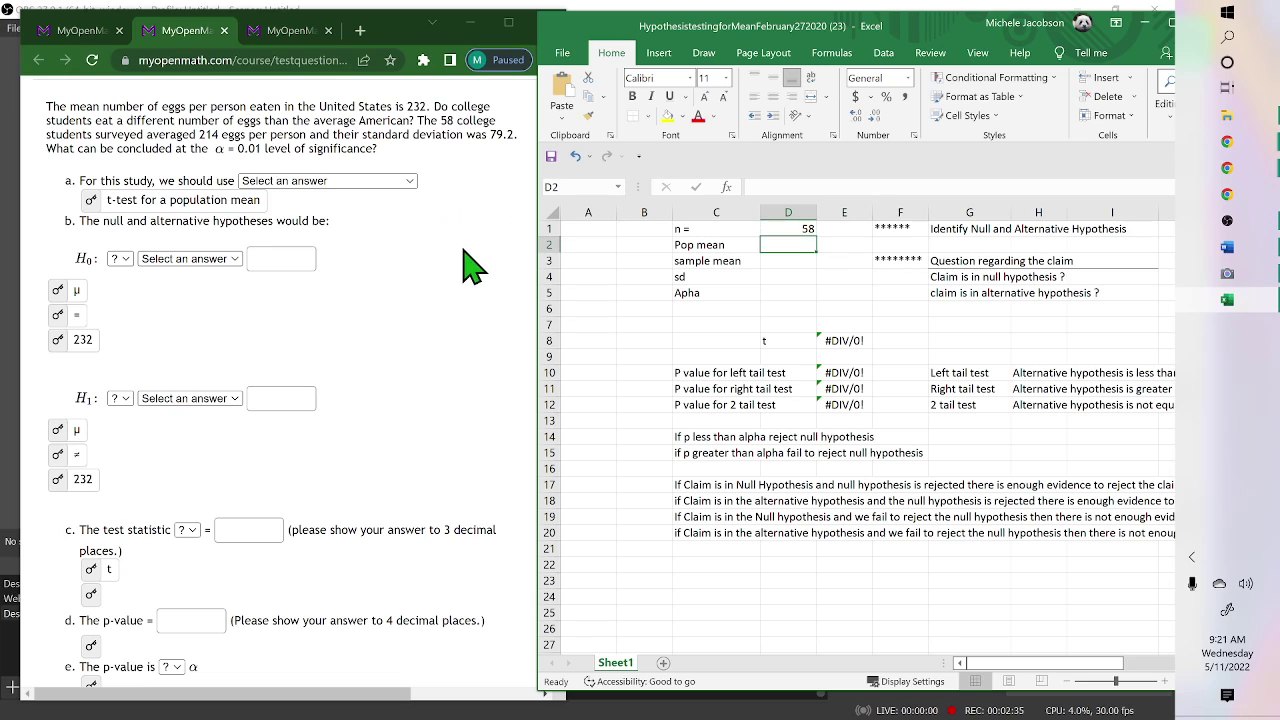
{"action": "key", "text": "Return"}
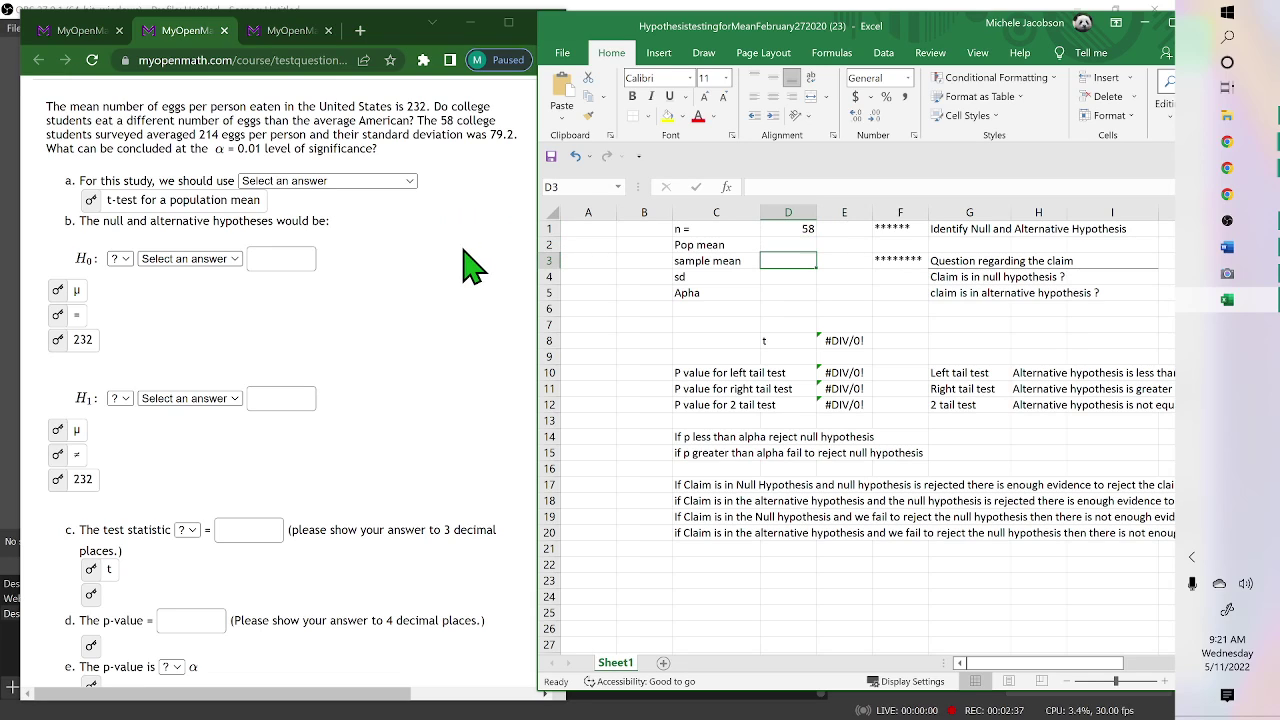
{"action": "key", "text": "Up"}
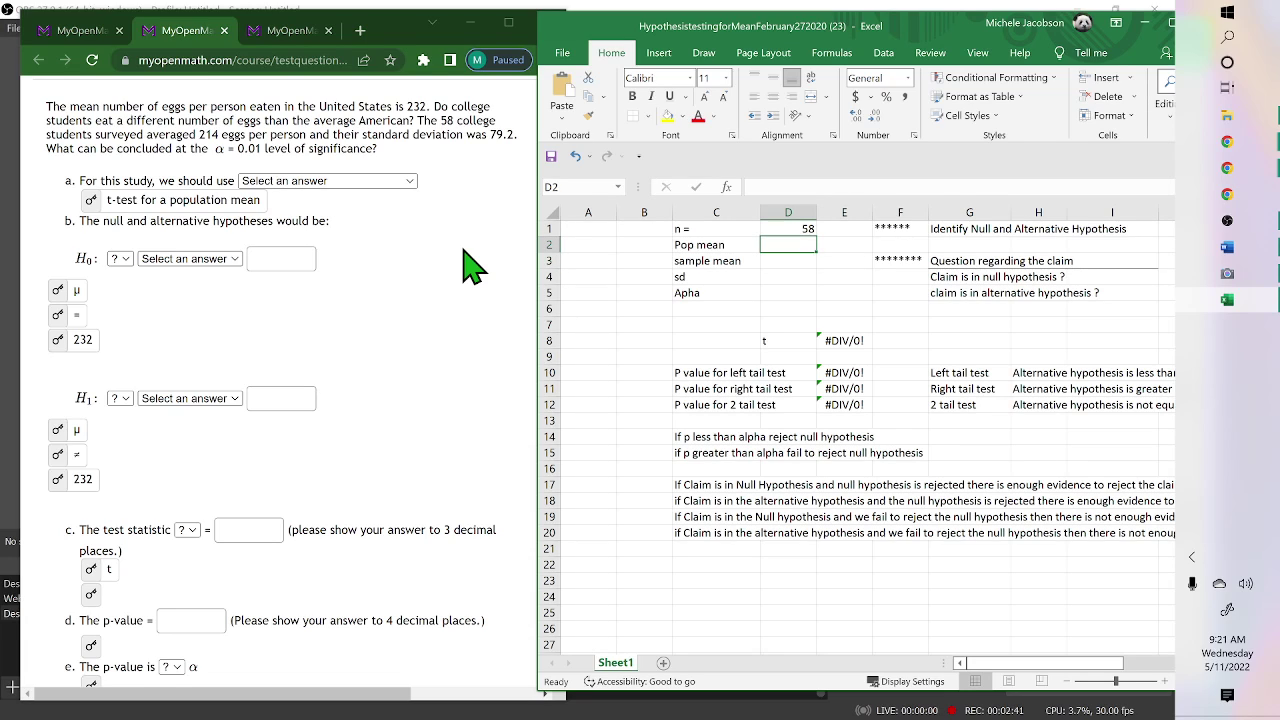
{"action": "type", "text": "232"}
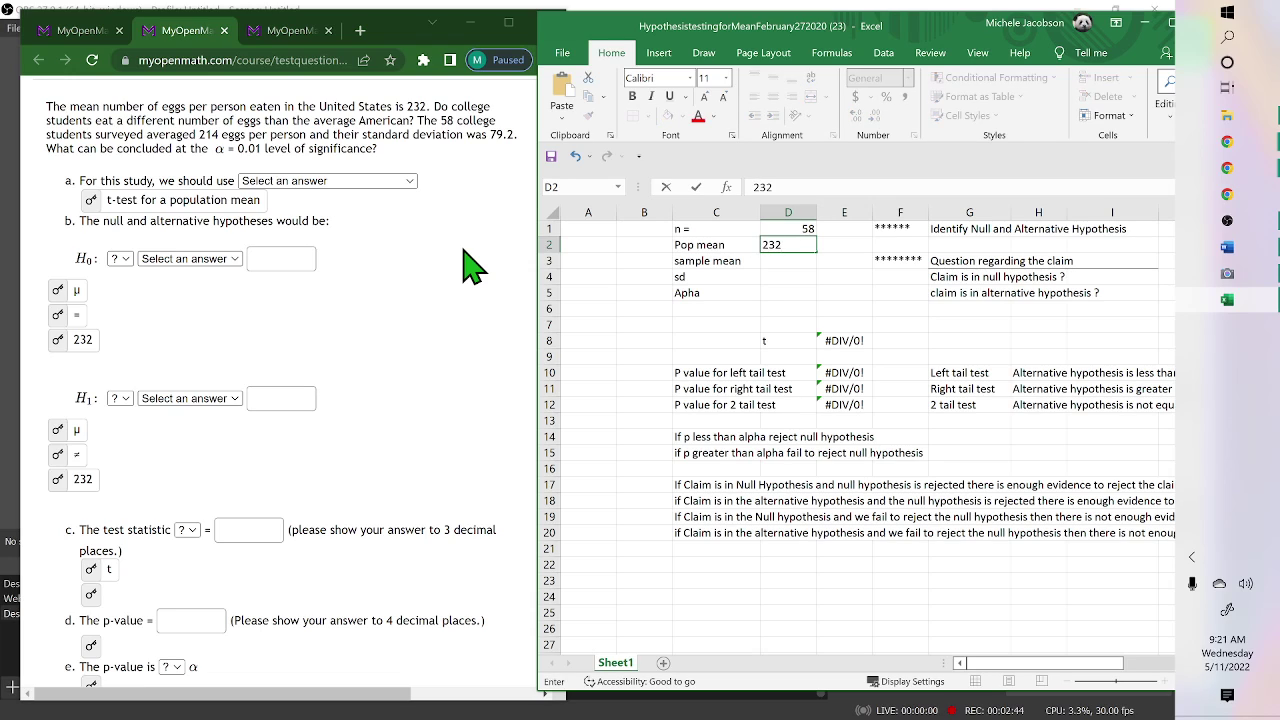
{"action": "key", "text": "Return"}
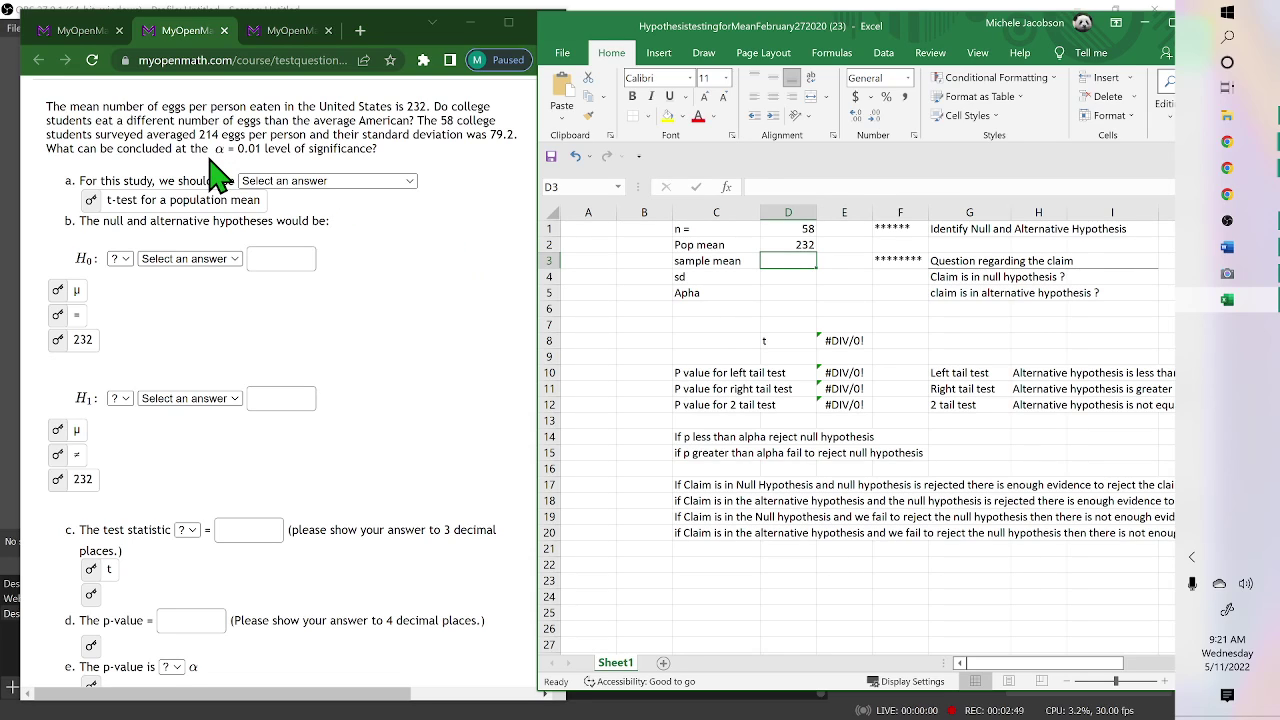
Step: Enter the sample mean 214 in D3, the standard deviation 79.2 in D4 and the alpha level .01 in D5
{"action": "type", "text": "214"}
{"action": "key", "text": "Return"}
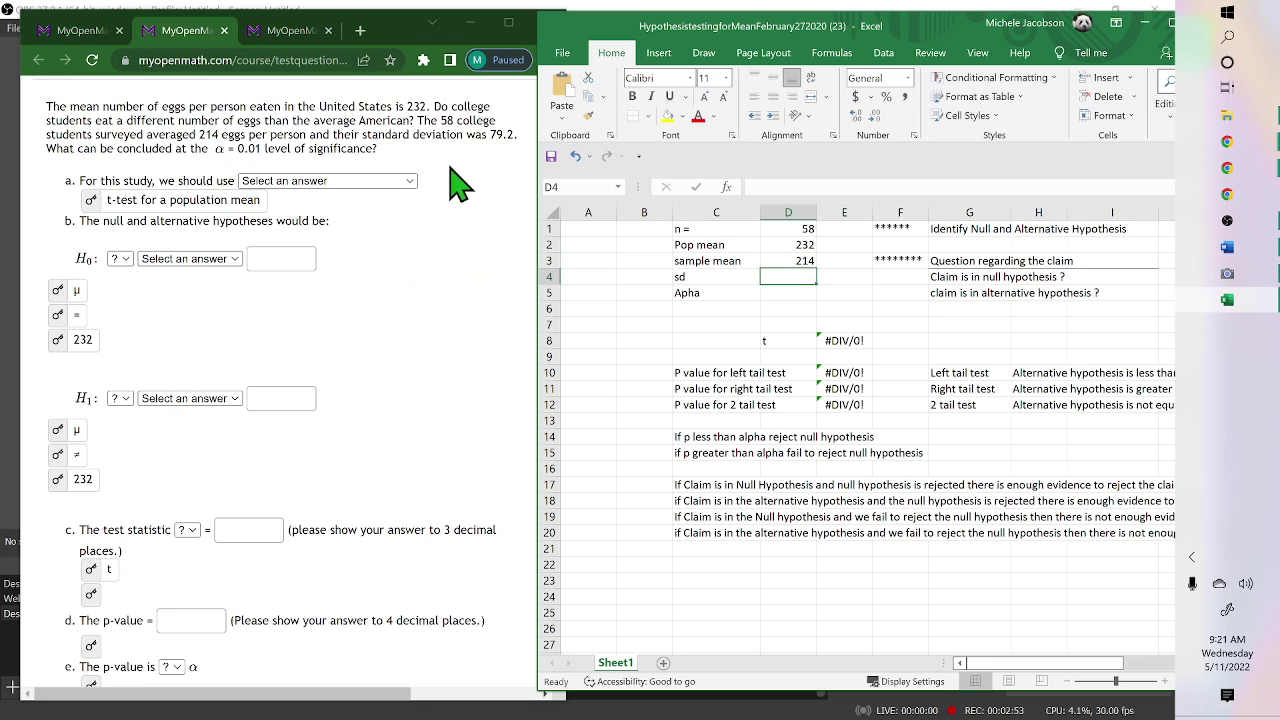
{"action": "type", "text": "79.2"}
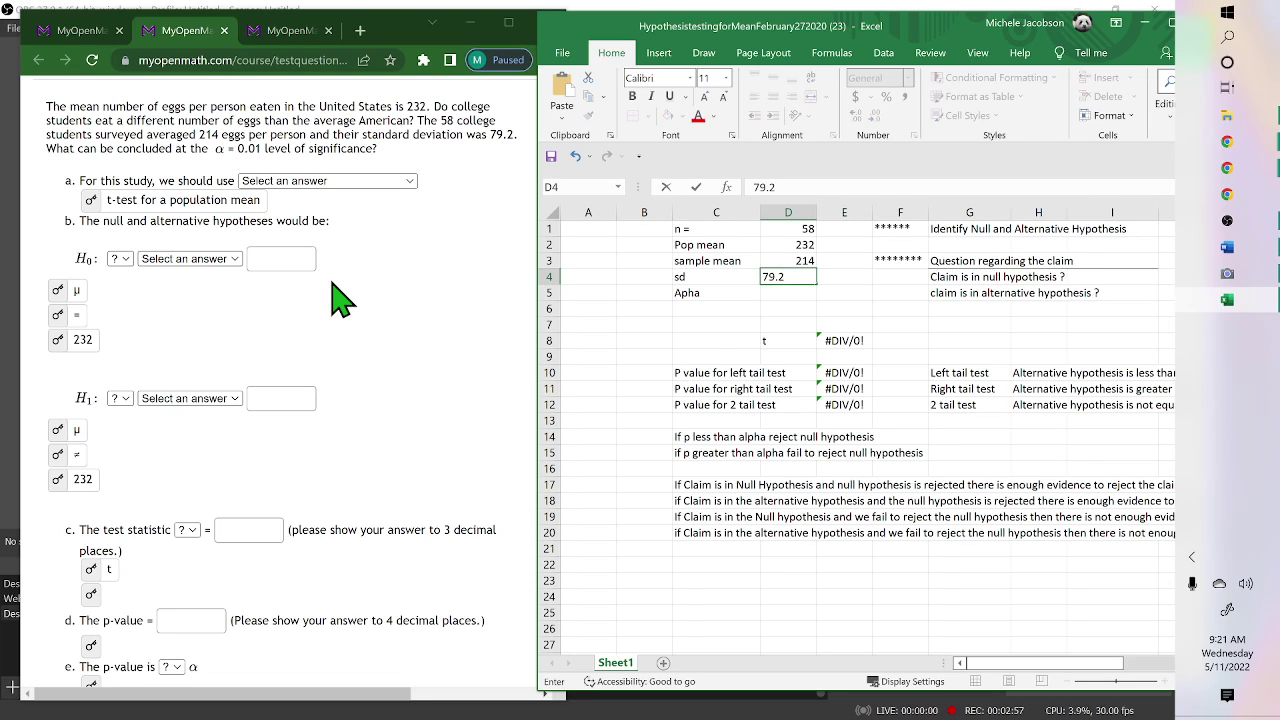
{"action": "key", "text": "Return"}
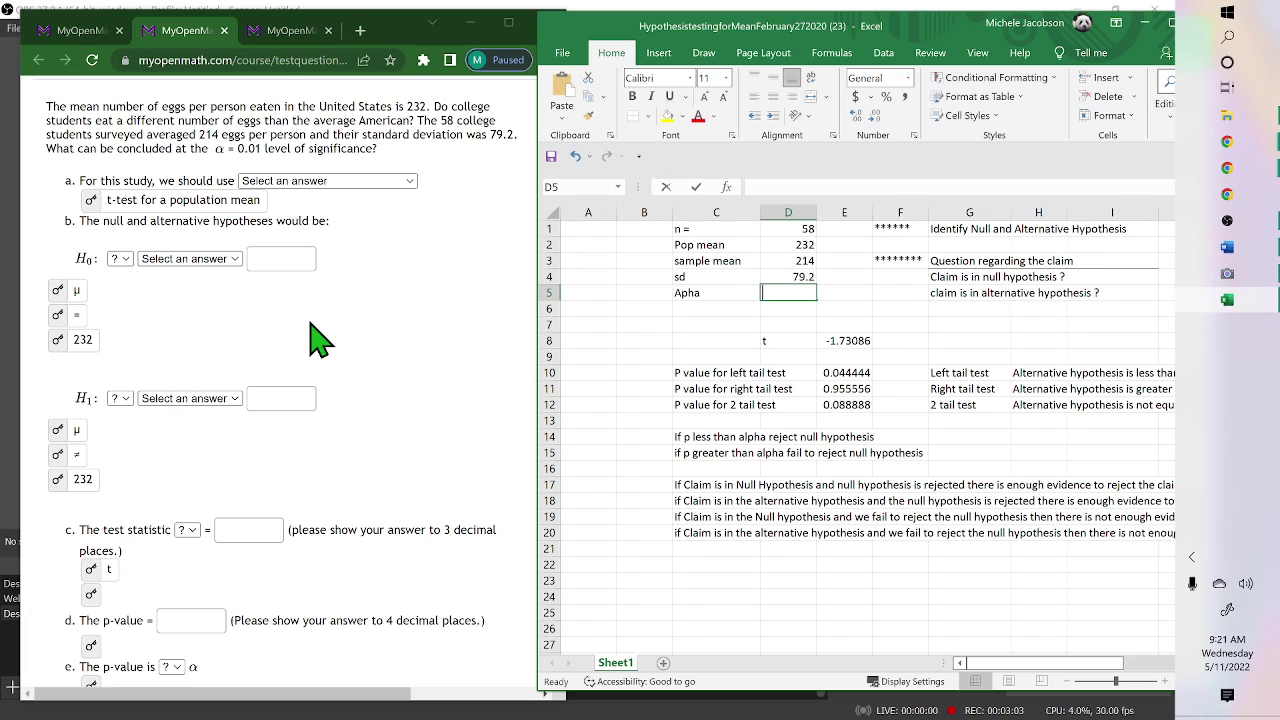
{"action": "type", "text": ".01"}
{"action": "key", "text": "Return"}
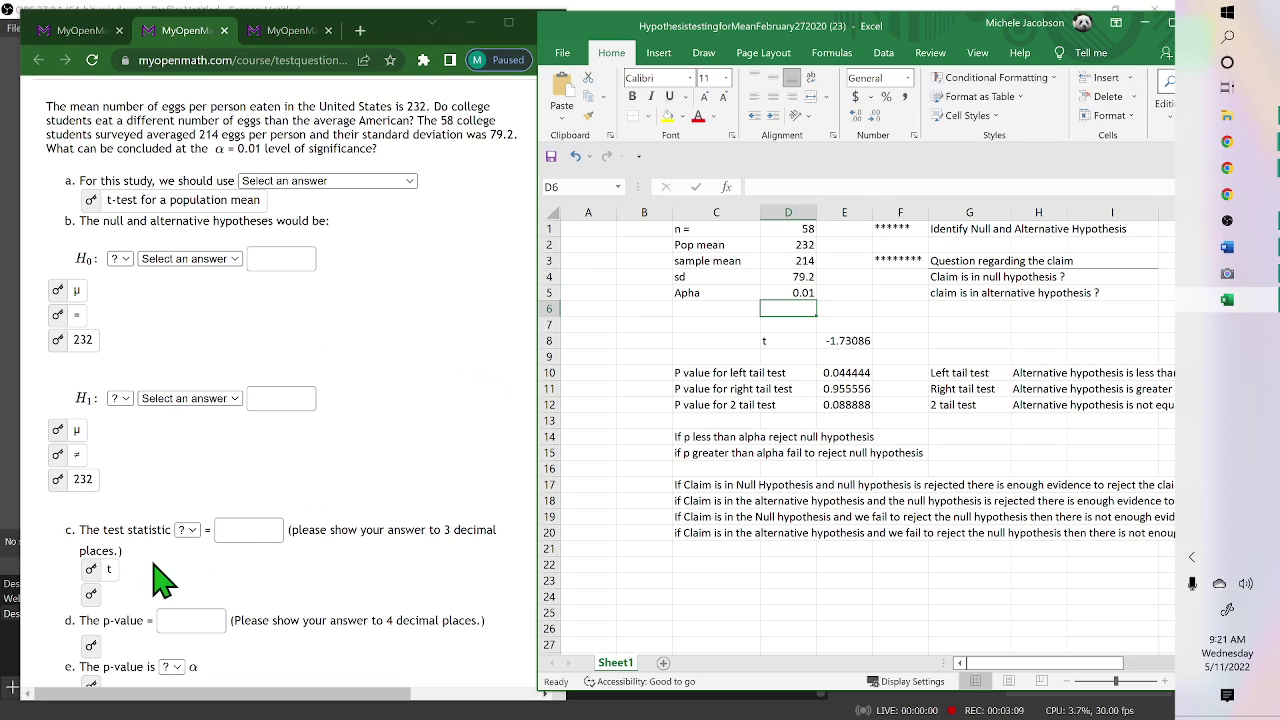
Step: Reveal the numeric answer for the test statistic in part c of the browser question
{"action": "left_click", "coordinate": [90, 597]}
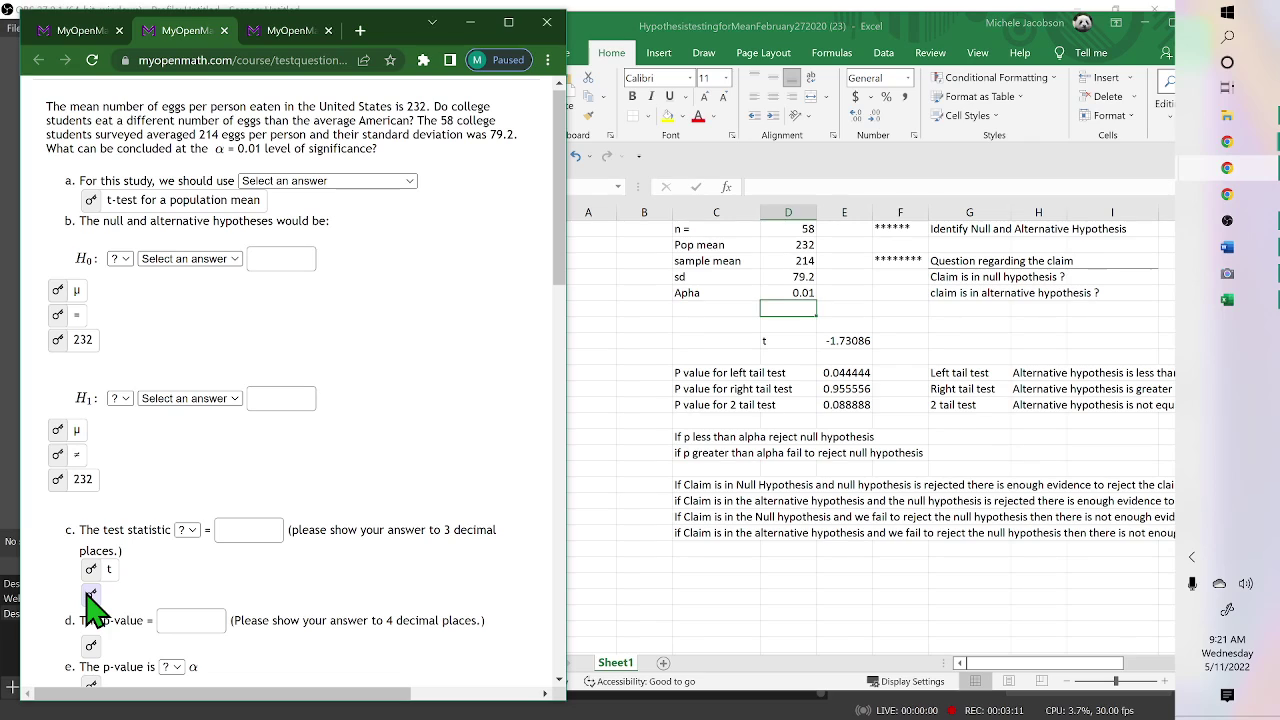
{"action": "type", "text": "-1.731"}
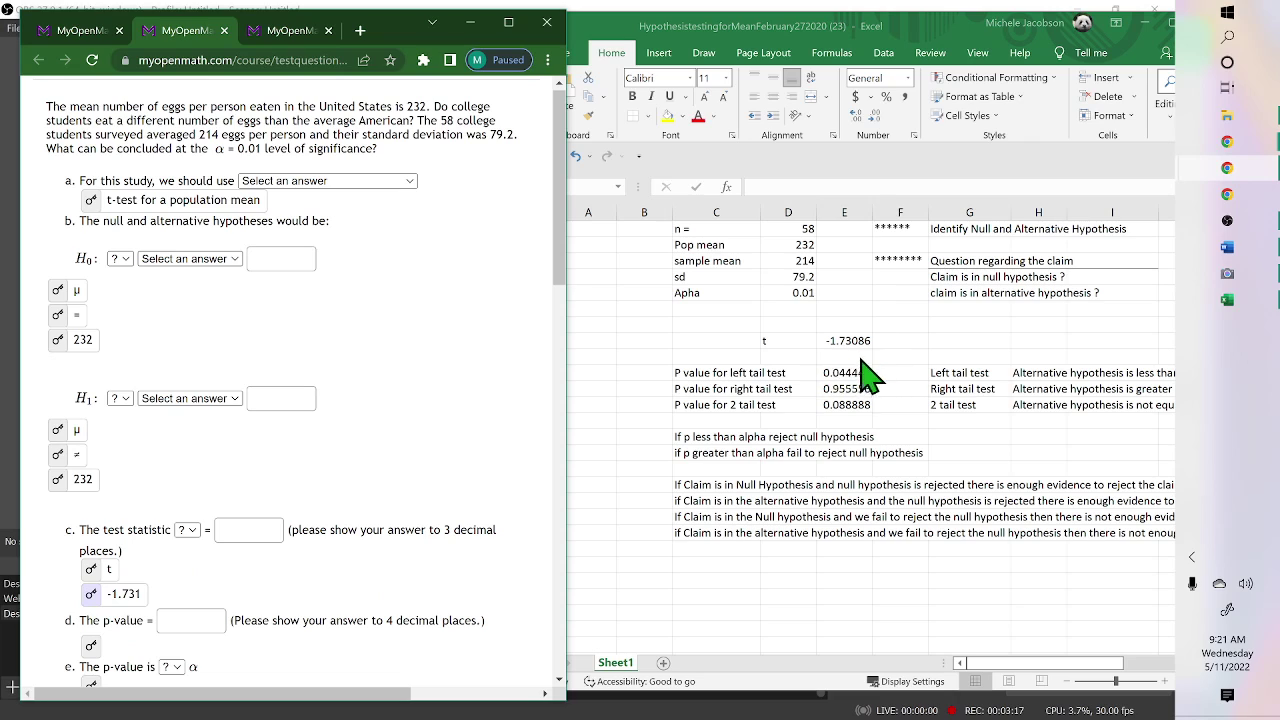
Step: Reveal the answers on the p-value, its comparison with alpha, the null hypothesis decision and the final conclusion in parts d to g
{"action": "scroll", "coordinate": [290, 380], "scroll_direction": "down", "scroll_amount": 3}
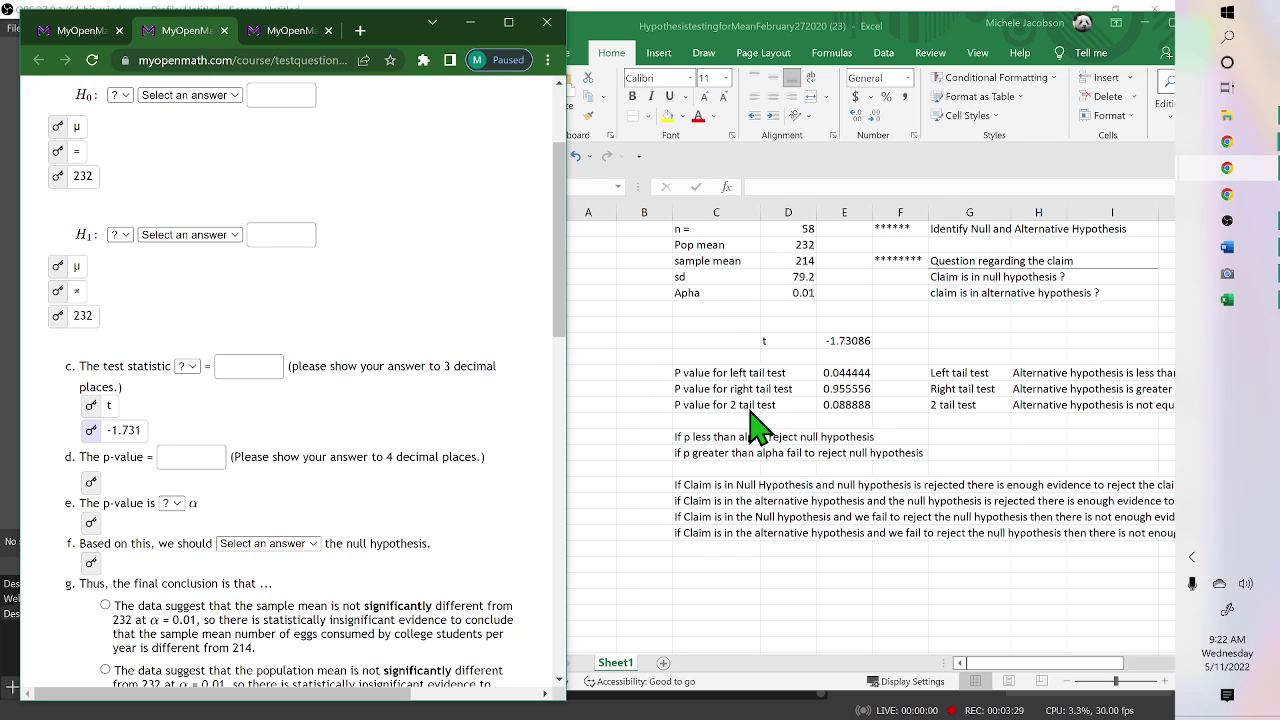
{"action": "left_click", "coordinate": [92, 483]}
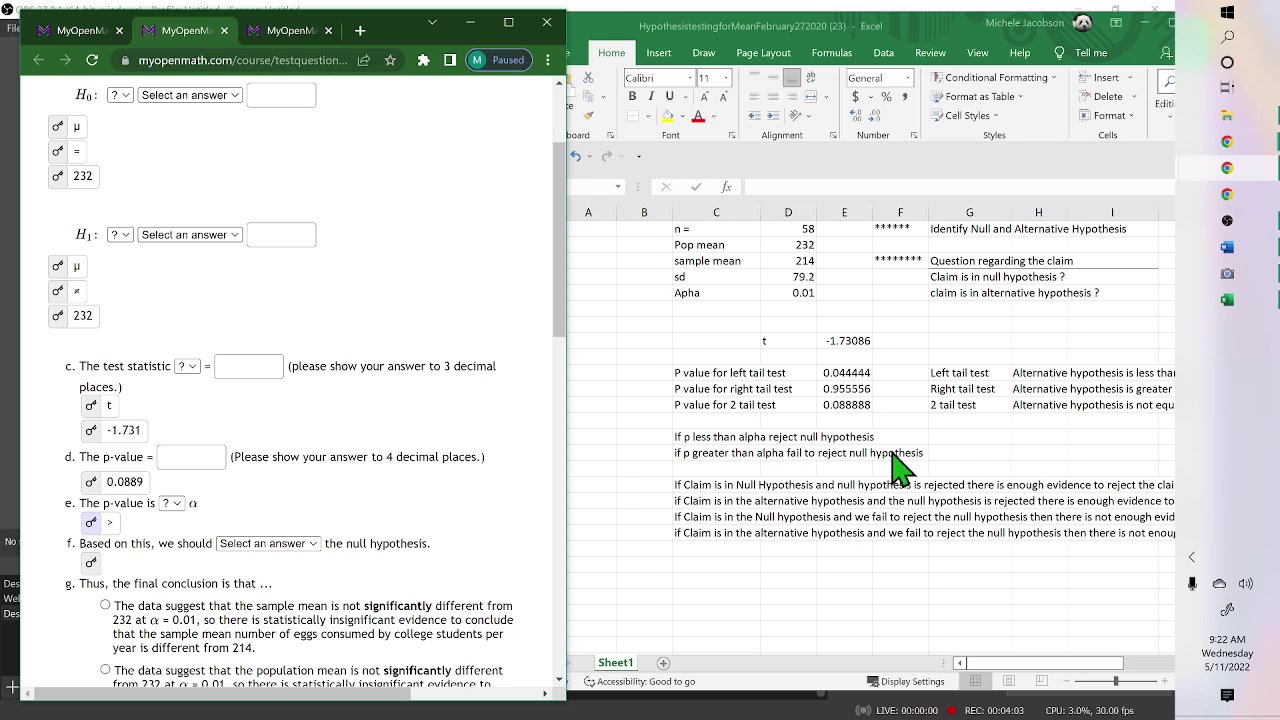
{"action": "left_click", "coordinate": [94, 566]}
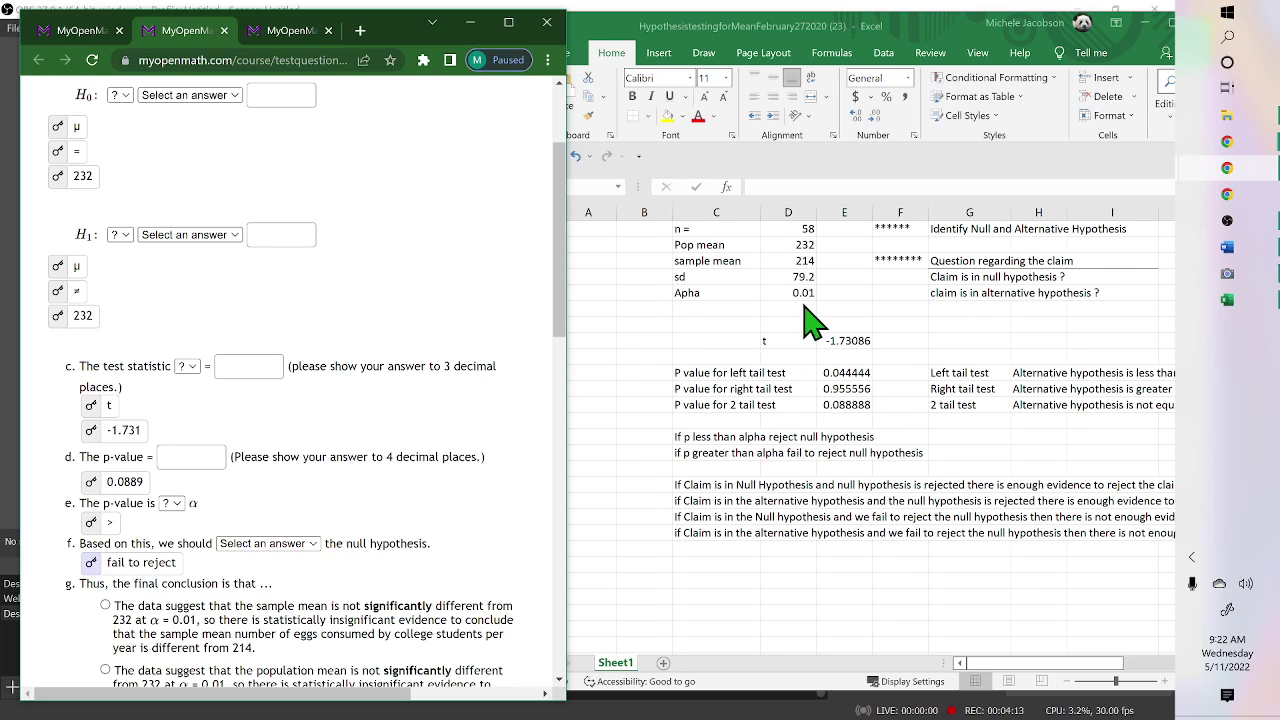
{"action": "scroll", "coordinate": [300, 400], "scroll_direction": "down", "scroll_amount": 2}
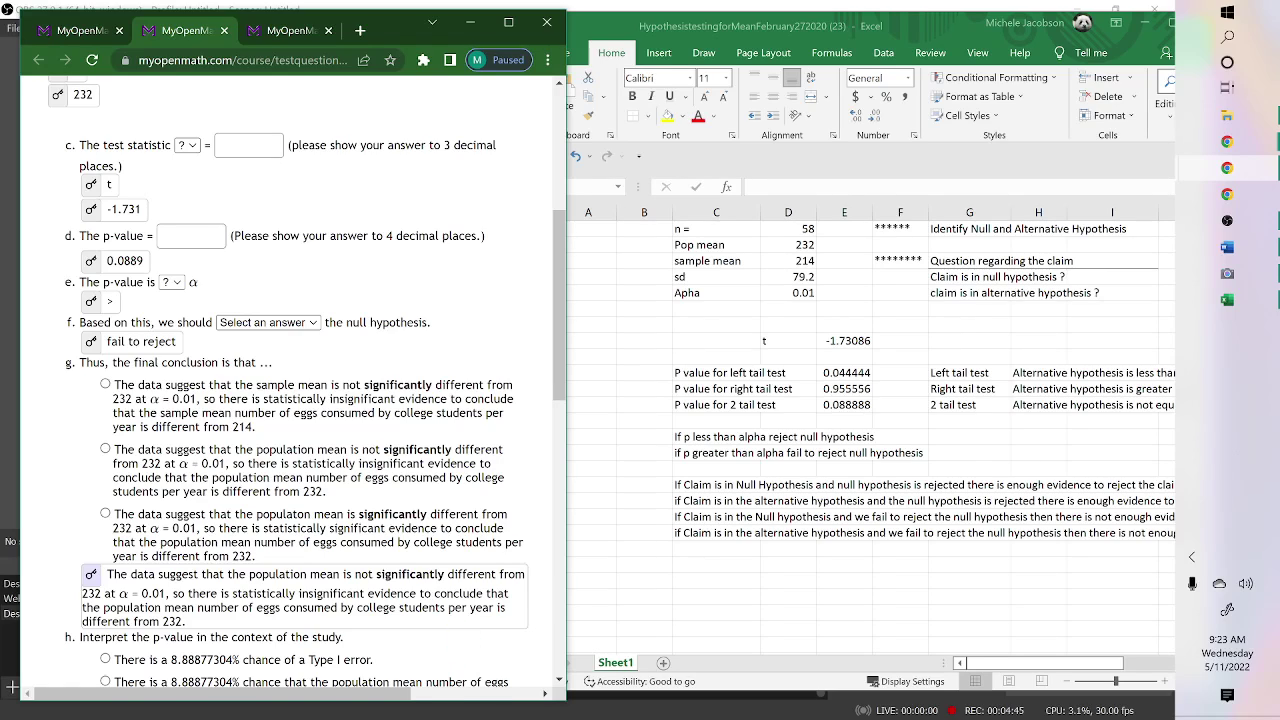
Step: Reveal the answer for part h, the interpretation of the p-value in the context of the study
{"action": "scroll", "coordinate": [443, 631], "scroll_direction": "down", "scroll_amount": 3}
{"action": "scroll", "coordinate": [282, 610], "scroll_direction": "down", "scroll_amount": 4}
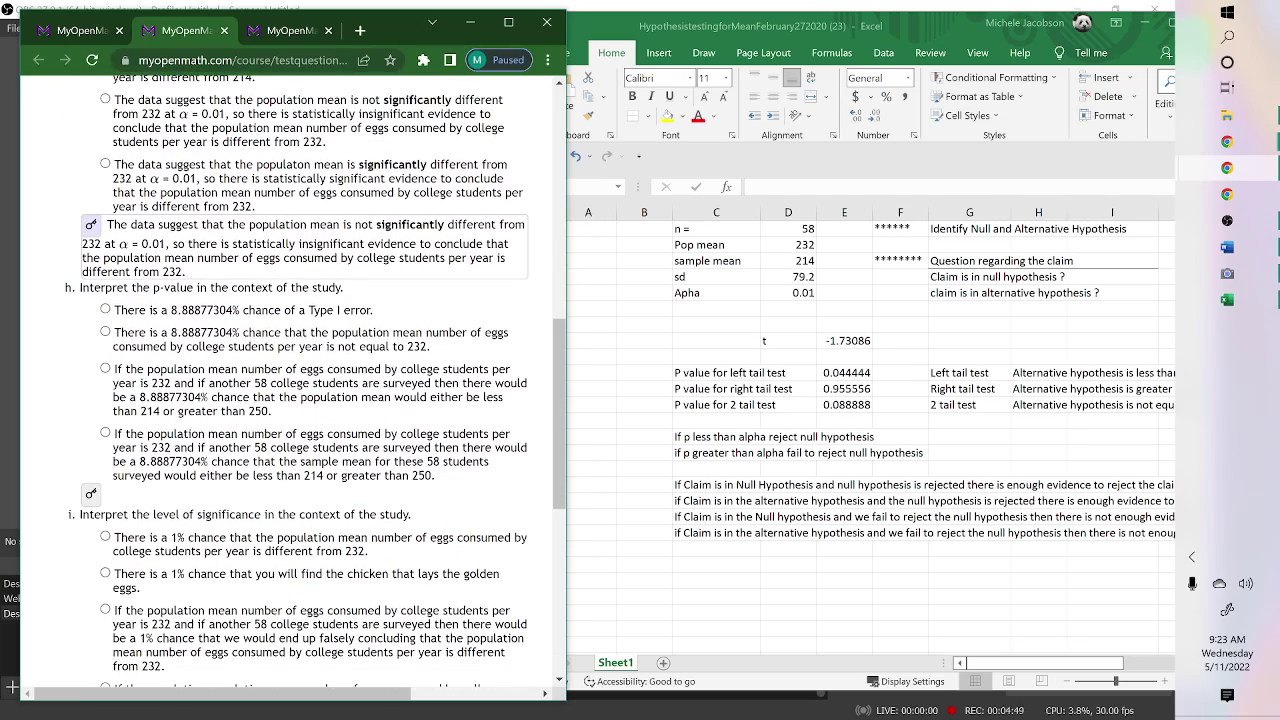
{"action": "left_click", "coordinate": [91, 494]}
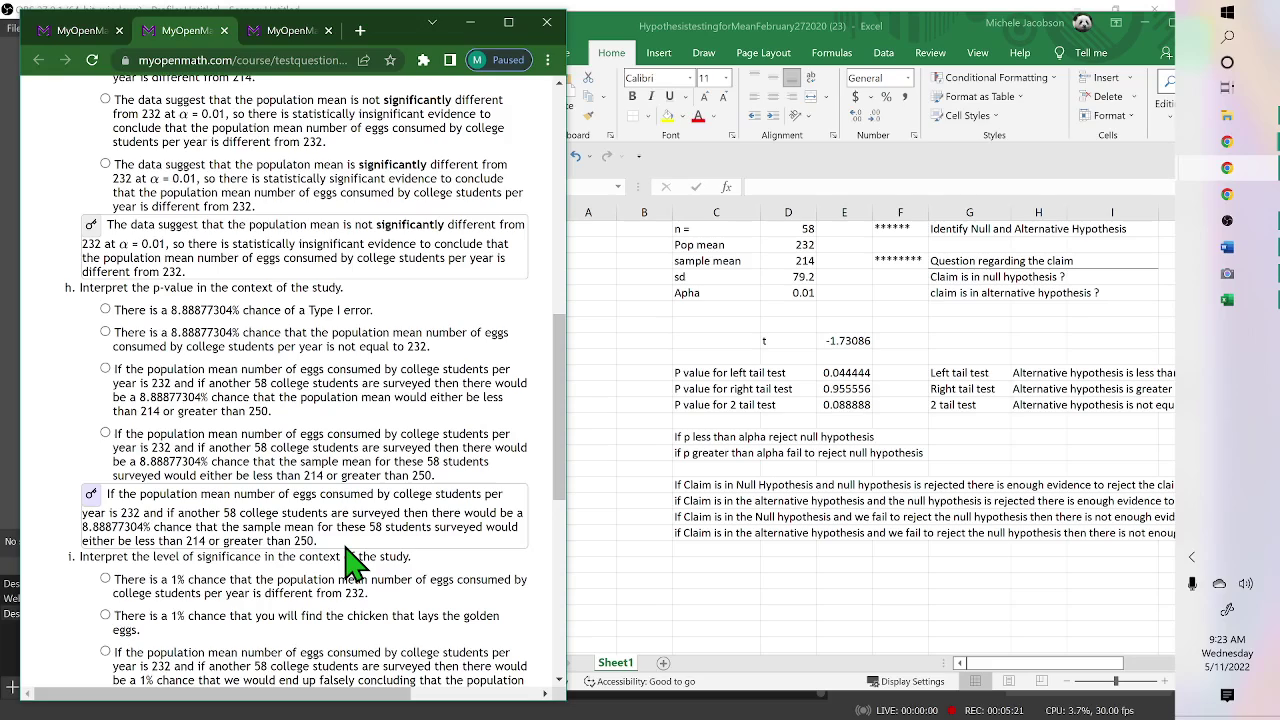
Step: Reveal the answer for part i, the interpretation of the level of significance, and view the end of the question
{"action": "scroll", "coordinate": [425, 505], "scroll_direction": "down", "scroll_amount": 1}
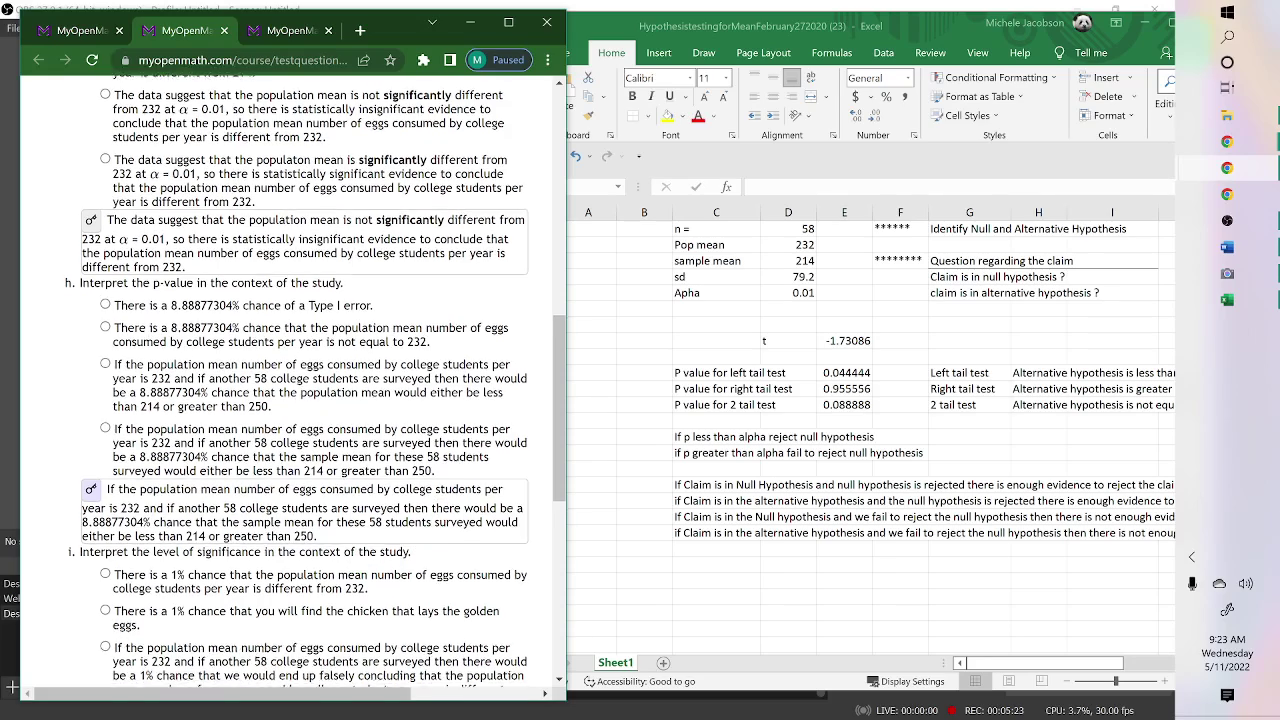
{"action": "scroll", "coordinate": [220, 520], "scroll_direction": "down", "scroll_amount": 3}
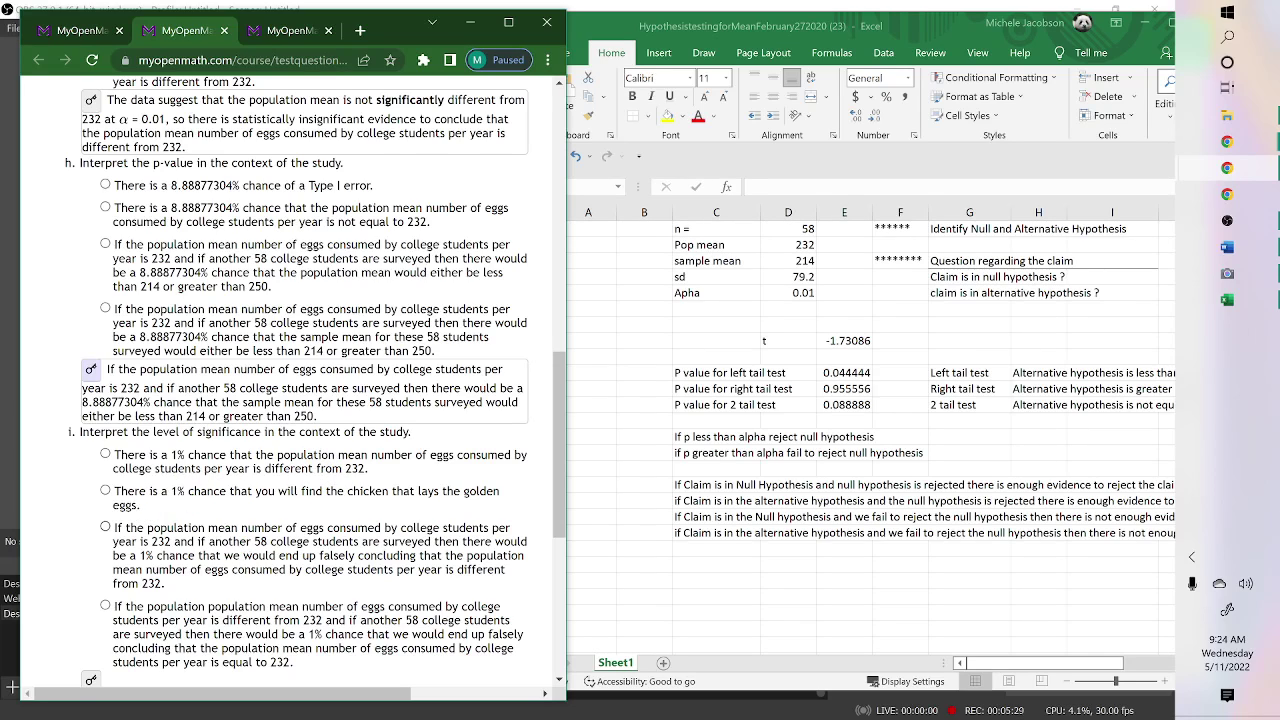
{"action": "scroll", "coordinate": [120, 570], "scroll_direction": "down", "scroll_amount": 2}
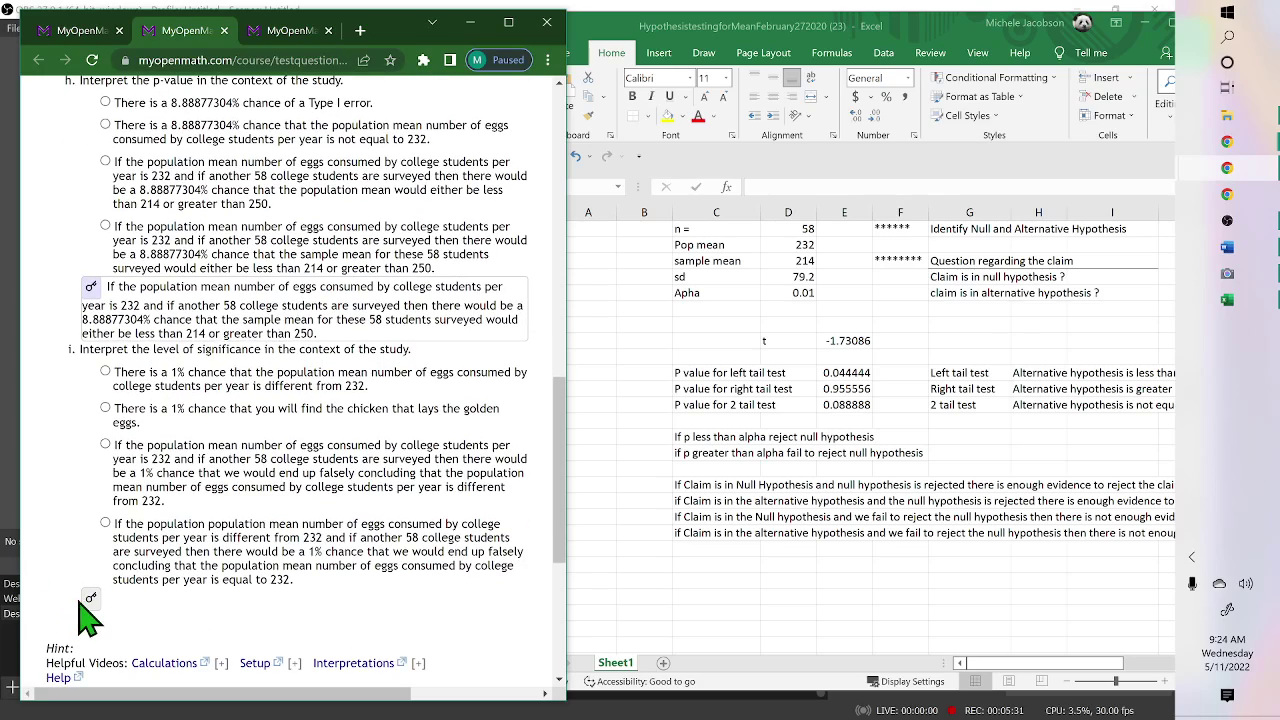
{"action": "left_click", "coordinate": [91, 598]}
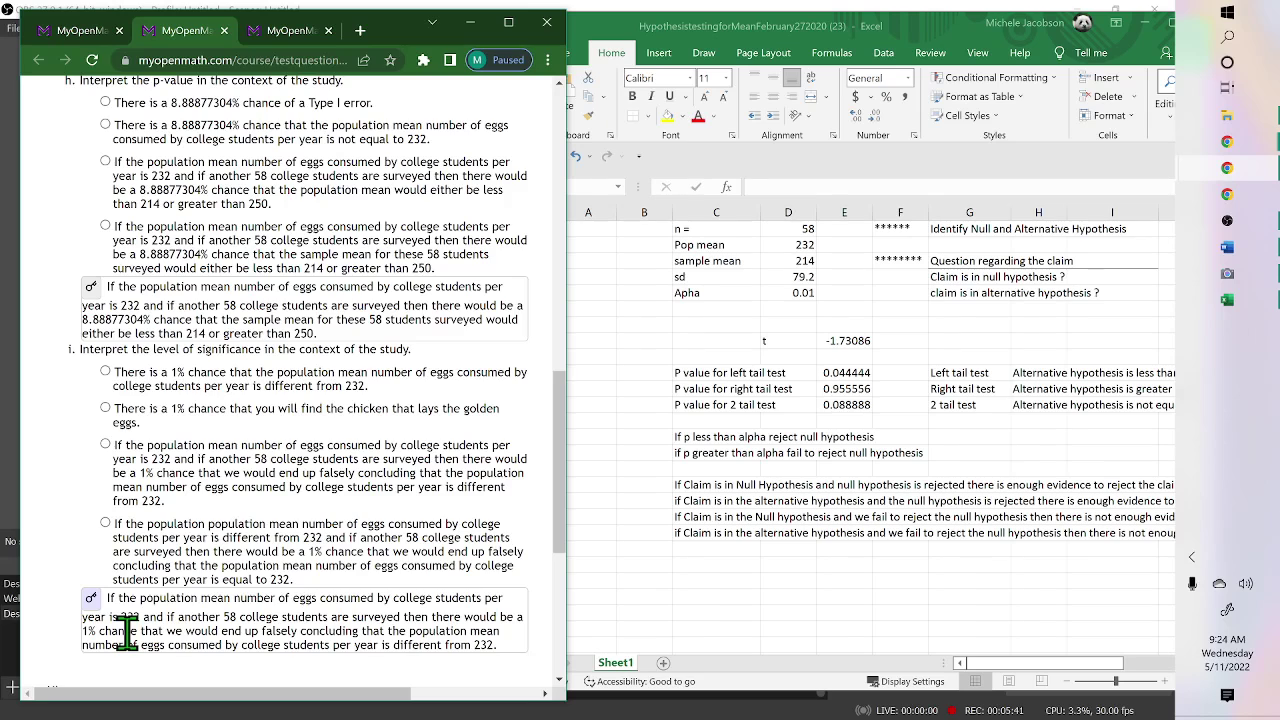
{"action": "scroll", "coordinate": [300, 380], "scroll_direction": "down", "scroll_amount": 1}
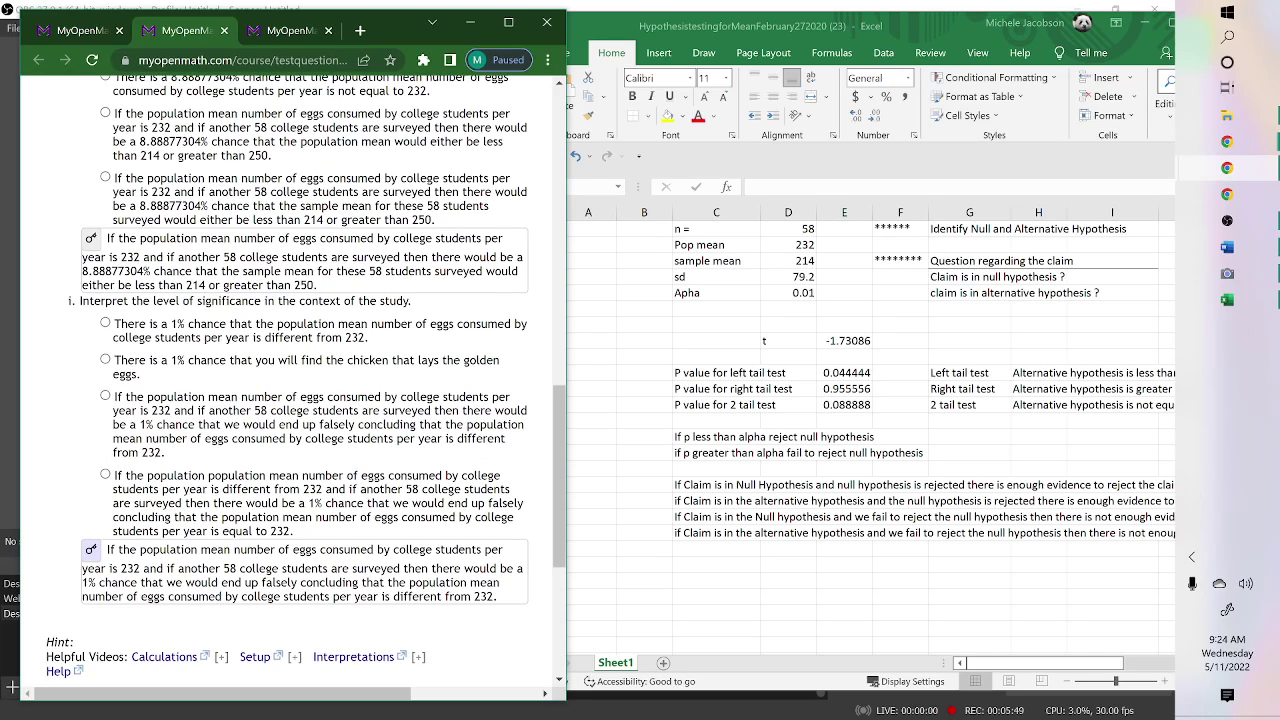
{"action": "scroll", "coordinate": [300, 380], "scroll_direction": "down", "scroll_amount": 2}
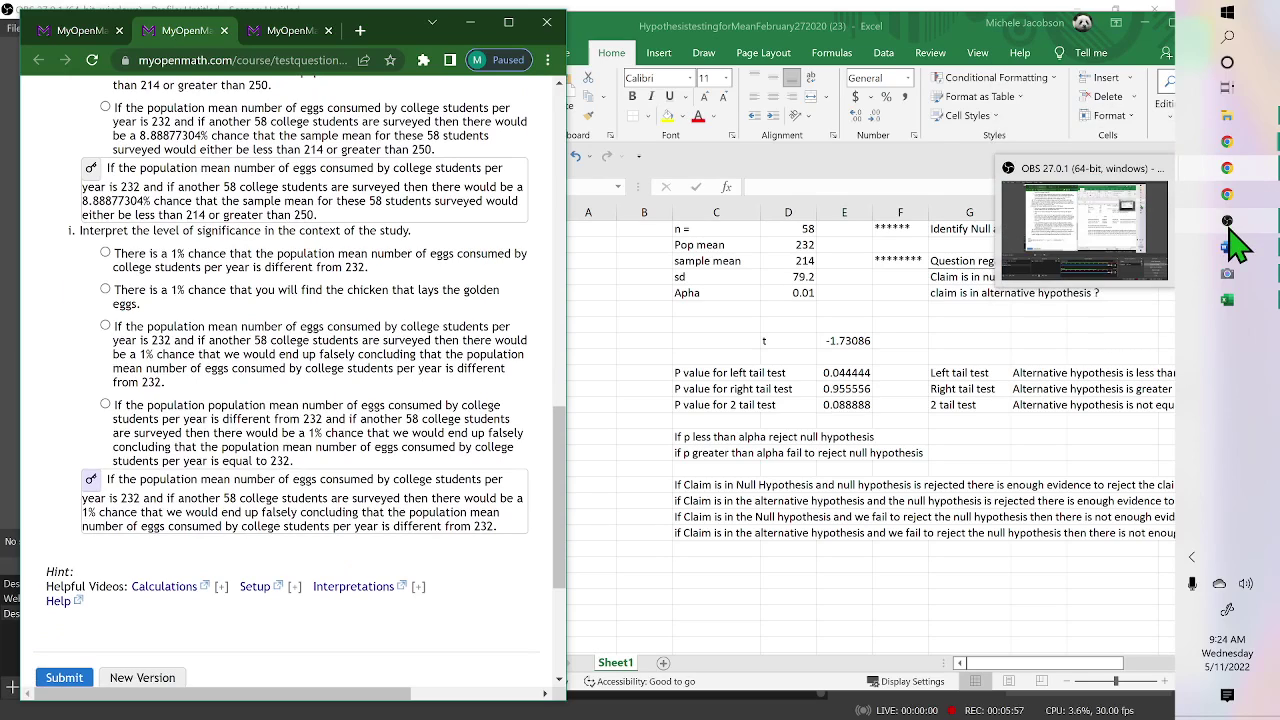
{"action": "left_click", "coordinate": [1228, 222]}
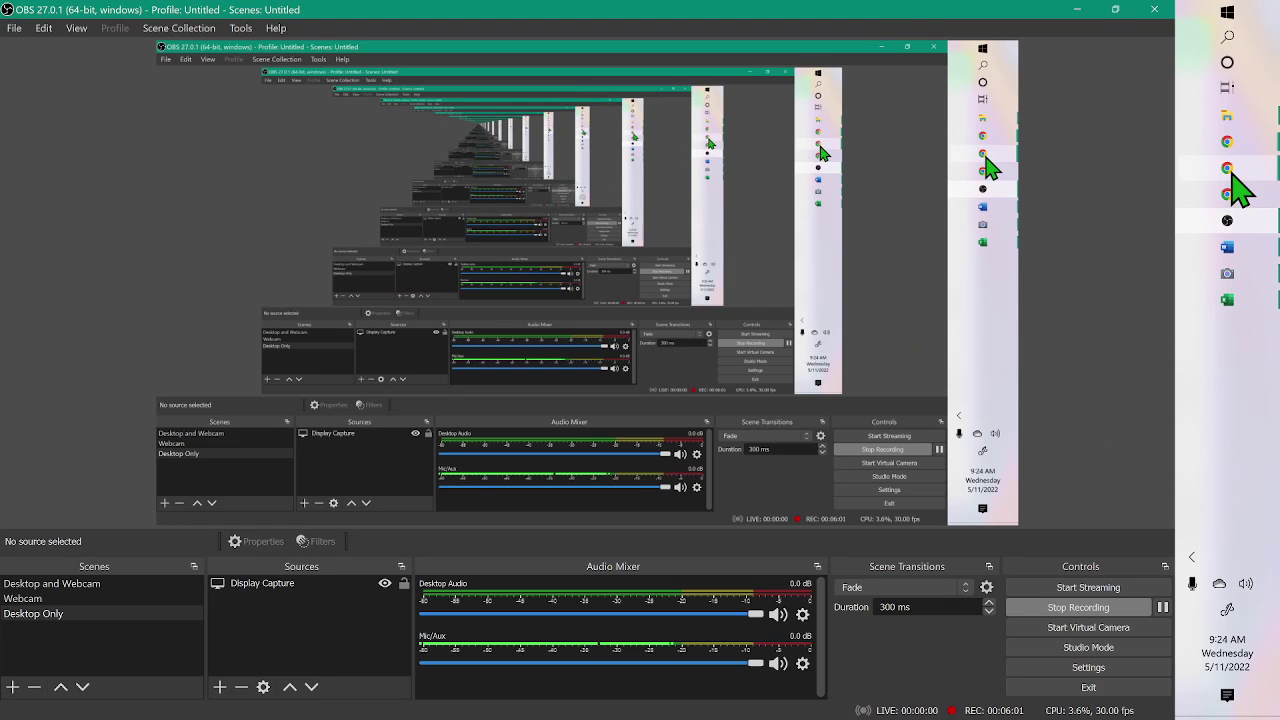
{"action": "mouse_move", "coordinate": [1236, 186]}
{"action": "left_click", "coordinate": [1127, 134]}
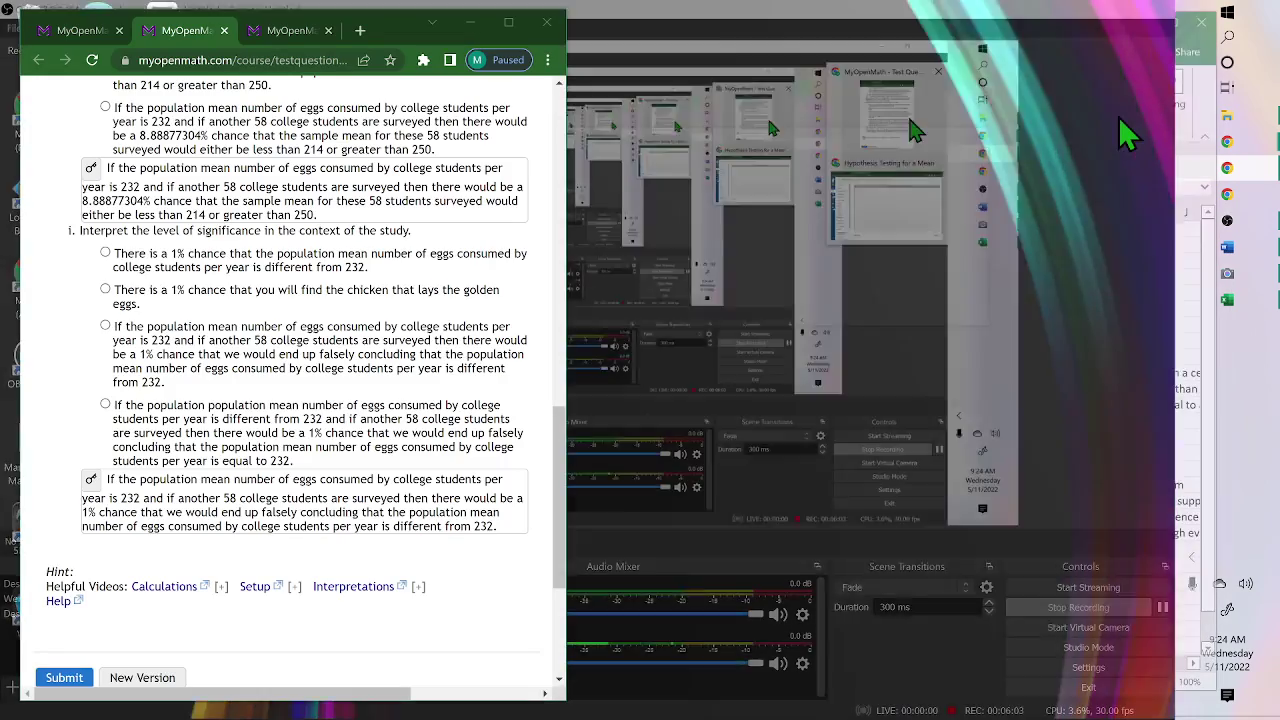
{"action": "left_click", "coordinate": [1226, 300]}
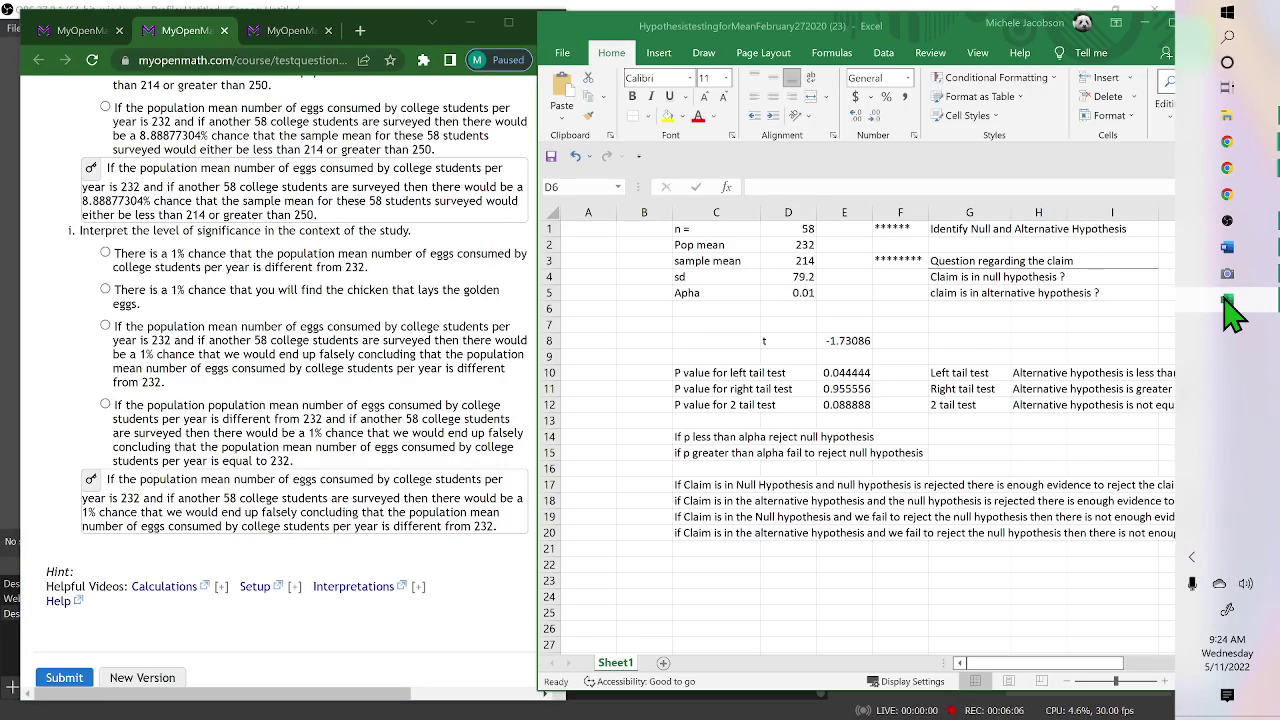
Step: Bring up the question about paintings in teachers' houses and clear the previous input values in D1:D5 of the Excel worksheet
{"action": "left_click", "coordinate": [288, 30]}
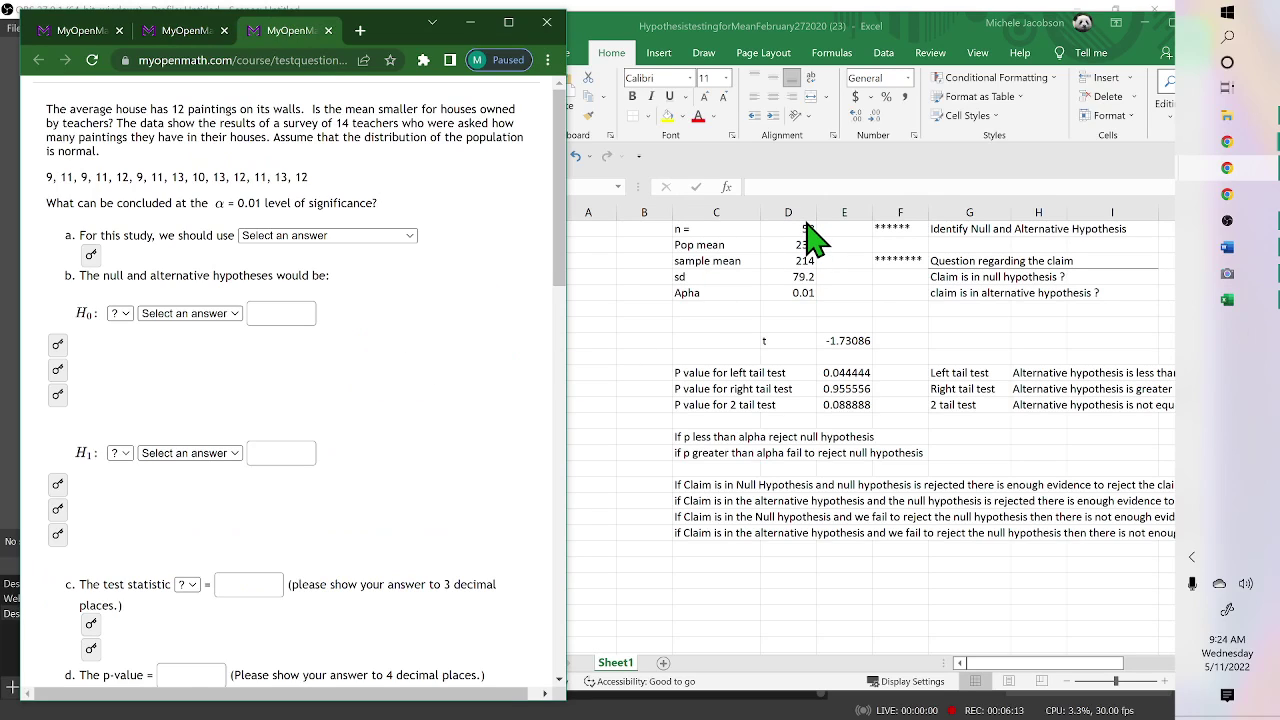
{"action": "left_click", "coordinate": [812, 224]}
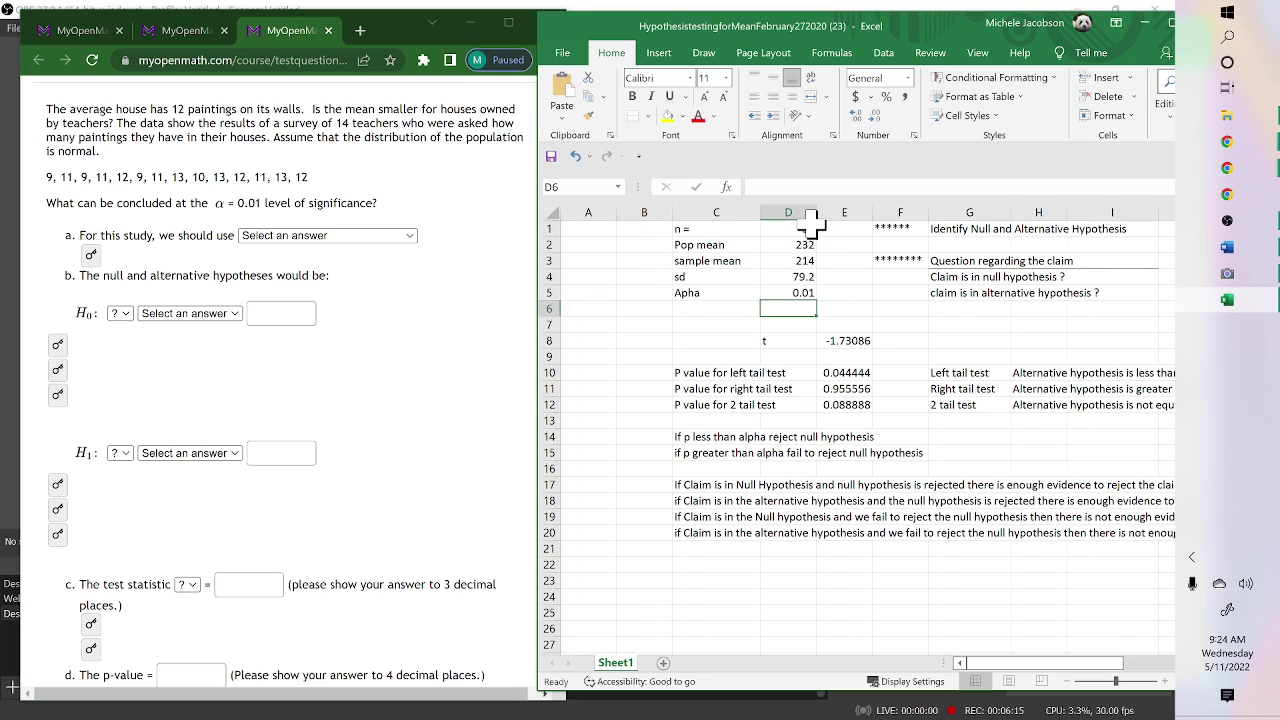
{"action": "left_click", "coordinate": [805, 229]}
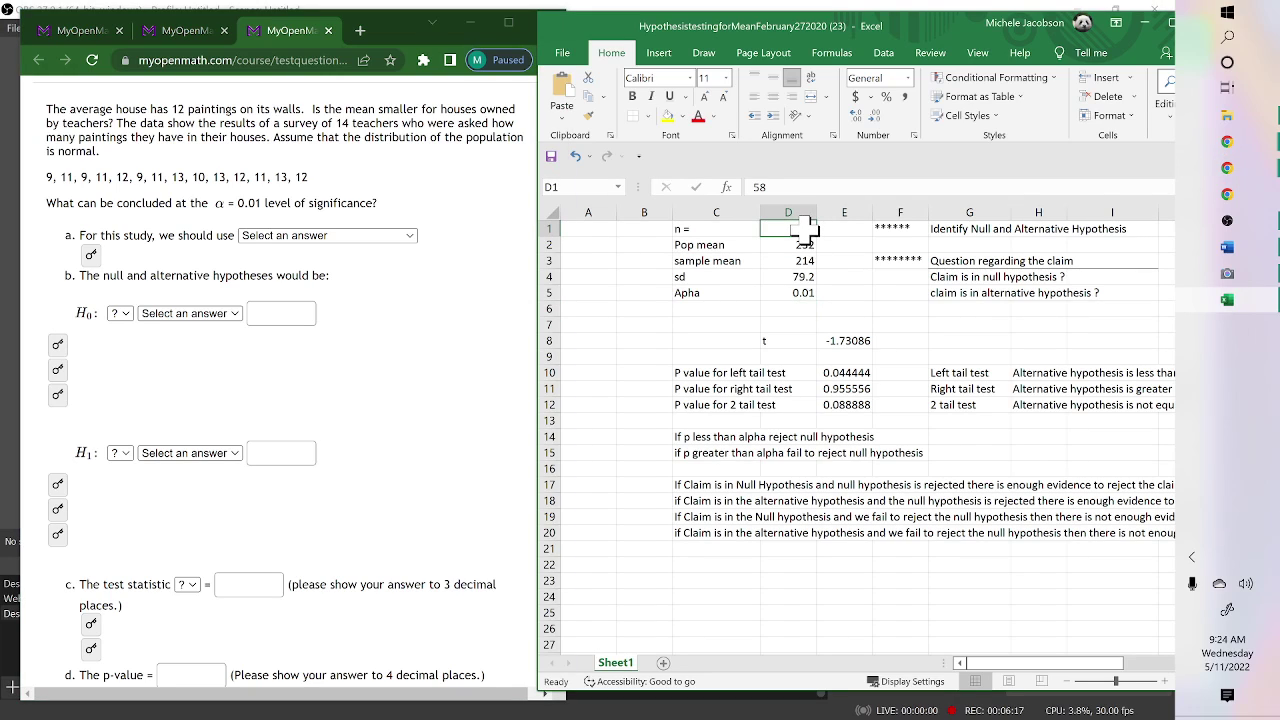
{"action": "key", "text": "BackSpace"}
{"action": "key", "text": "Return"}
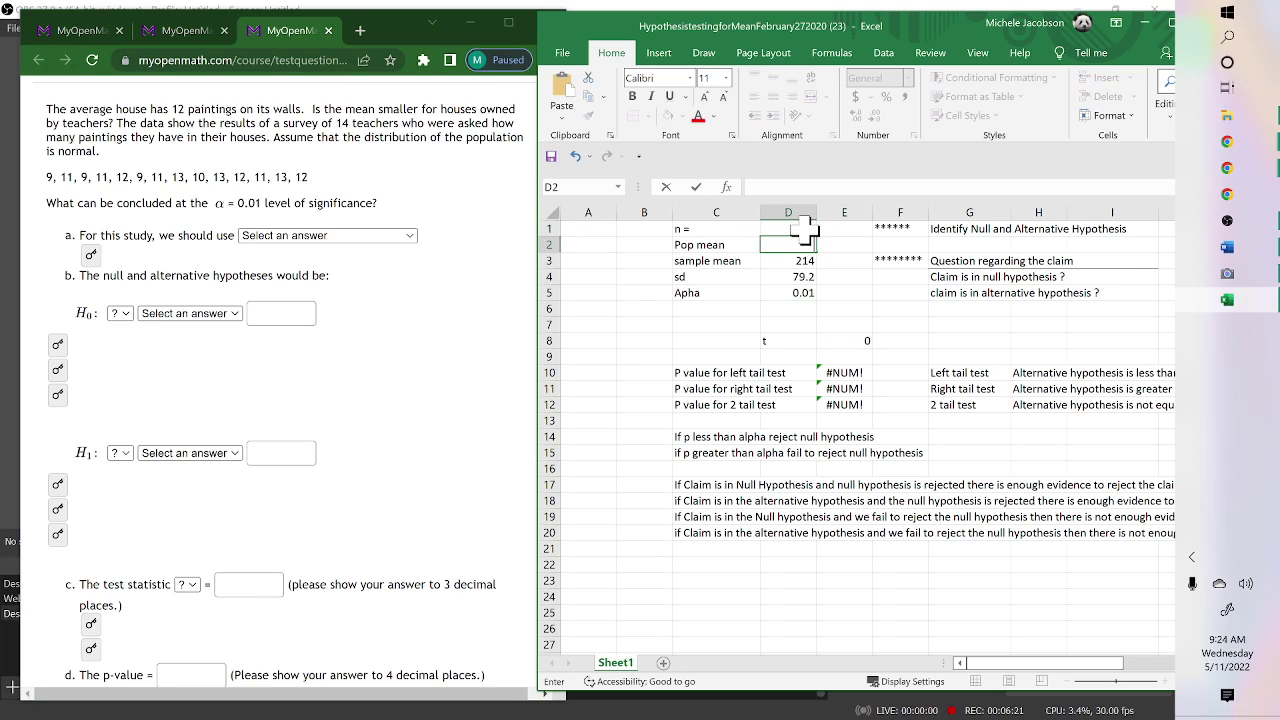
{"action": "key", "text": "Return"}
{"action": "key", "text": "BackSpace"}
{"action": "key", "text": "Return"}
{"action": "key", "text": "BackSpace"}
{"action": "key", "text": "Return"}
{"action": "key", "text": "BackSpace"}
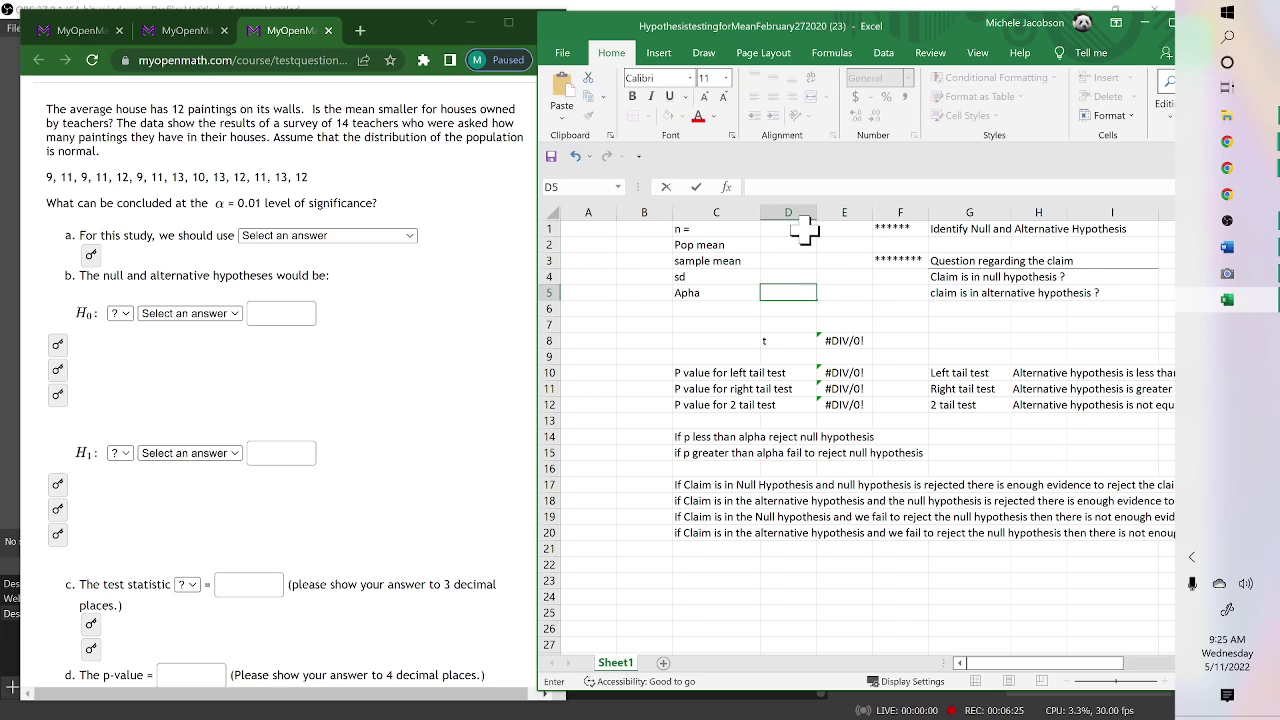
{"action": "key", "text": "Up"}
{"action": "key", "text": "Up"}
{"action": "key", "text": "Up"}
{"action": "key", "text": "Up"}
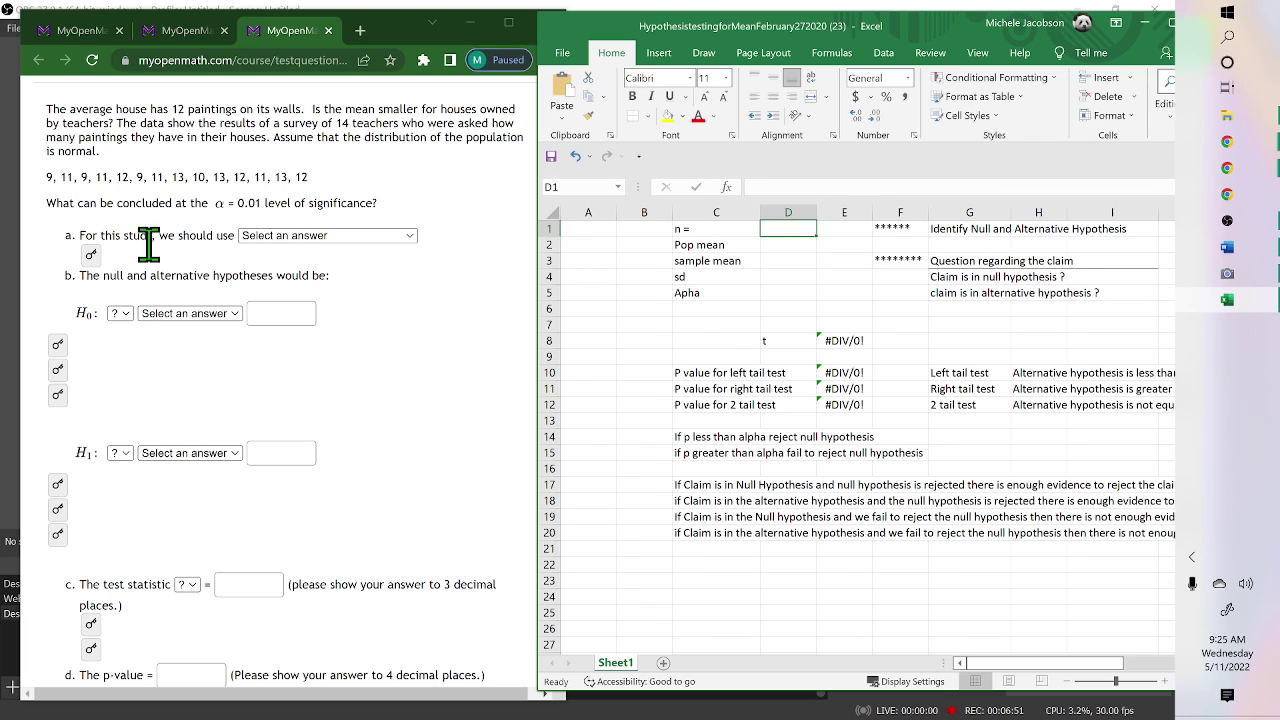
Step: Reveal the answers for the test type in part a and the null and alternative hypotheses in part b of the browser question
{"action": "left_click", "coordinate": [92, 255]}
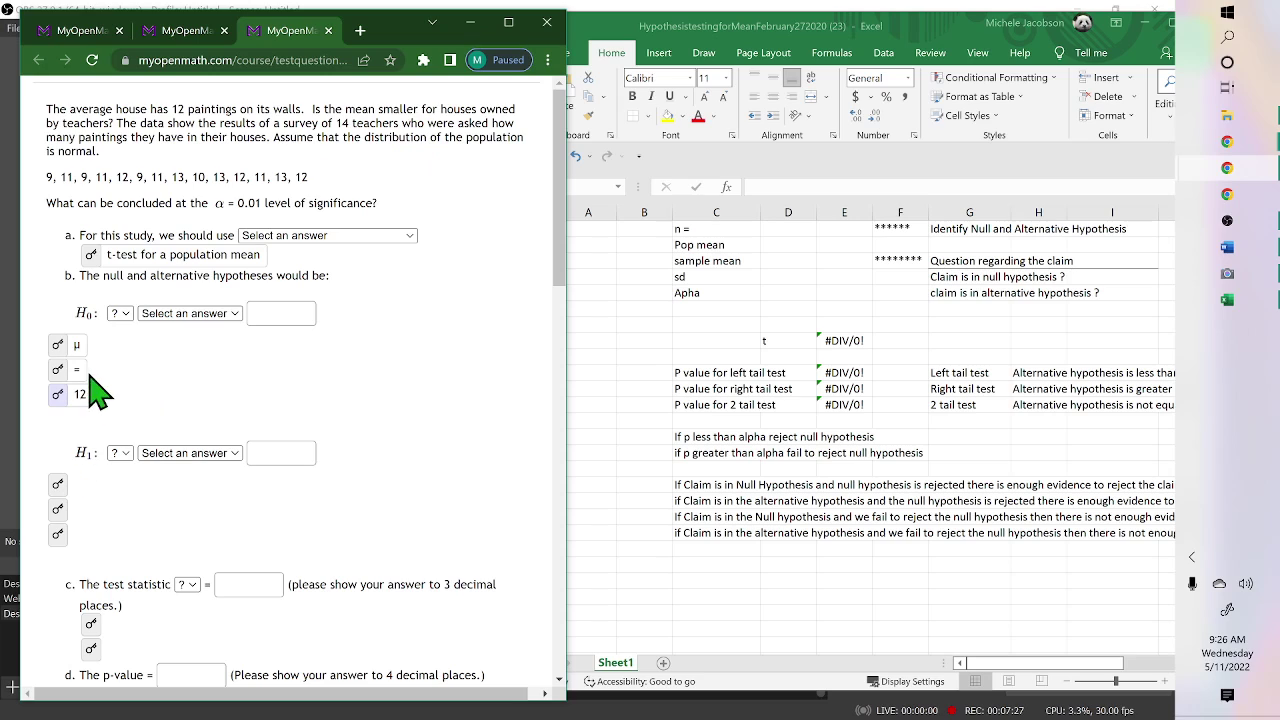
{"action": "left_click", "coordinate": [58, 485]}
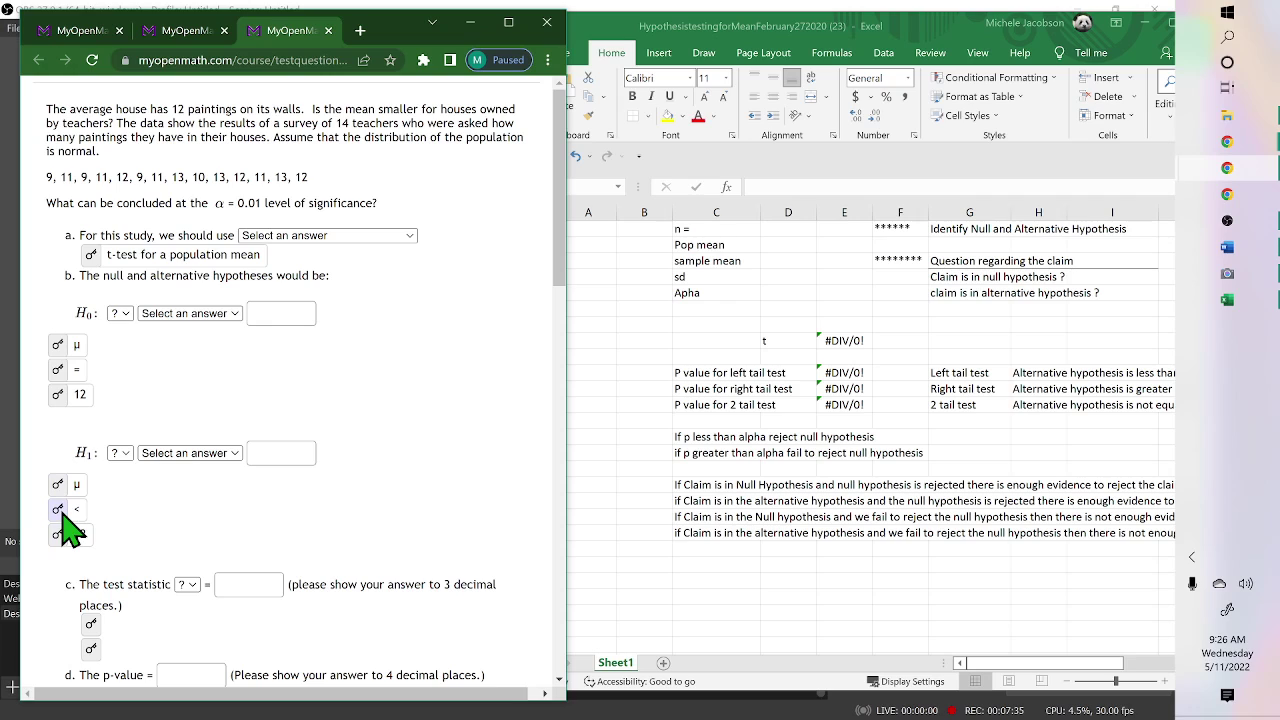
{"action": "left_click", "coordinate": [58, 534]}
Step: Reveal the answer for the type of test statistic in part c and return to the question's data
{"action": "scroll", "coordinate": [60, 534], "scroll_direction": "down", "scroll_amount": 2}
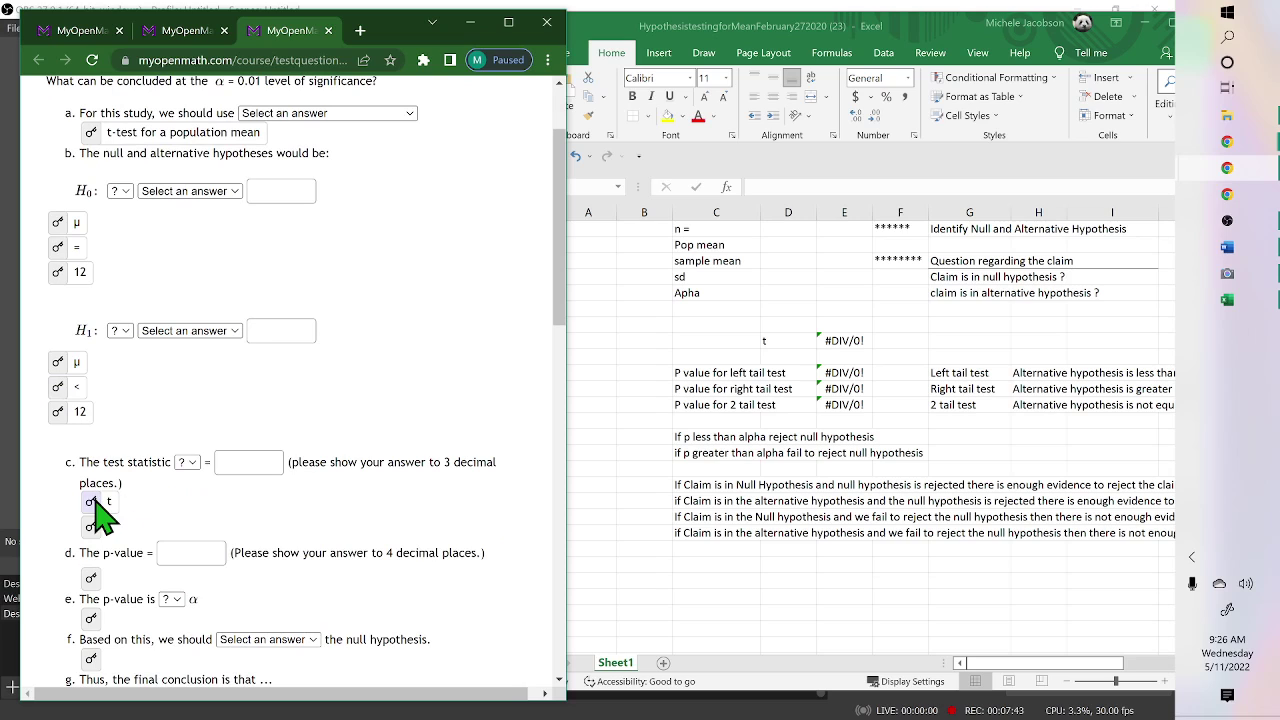
{"action": "scroll", "coordinate": [376, 390], "scroll_direction": "up", "scroll_amount": 1}
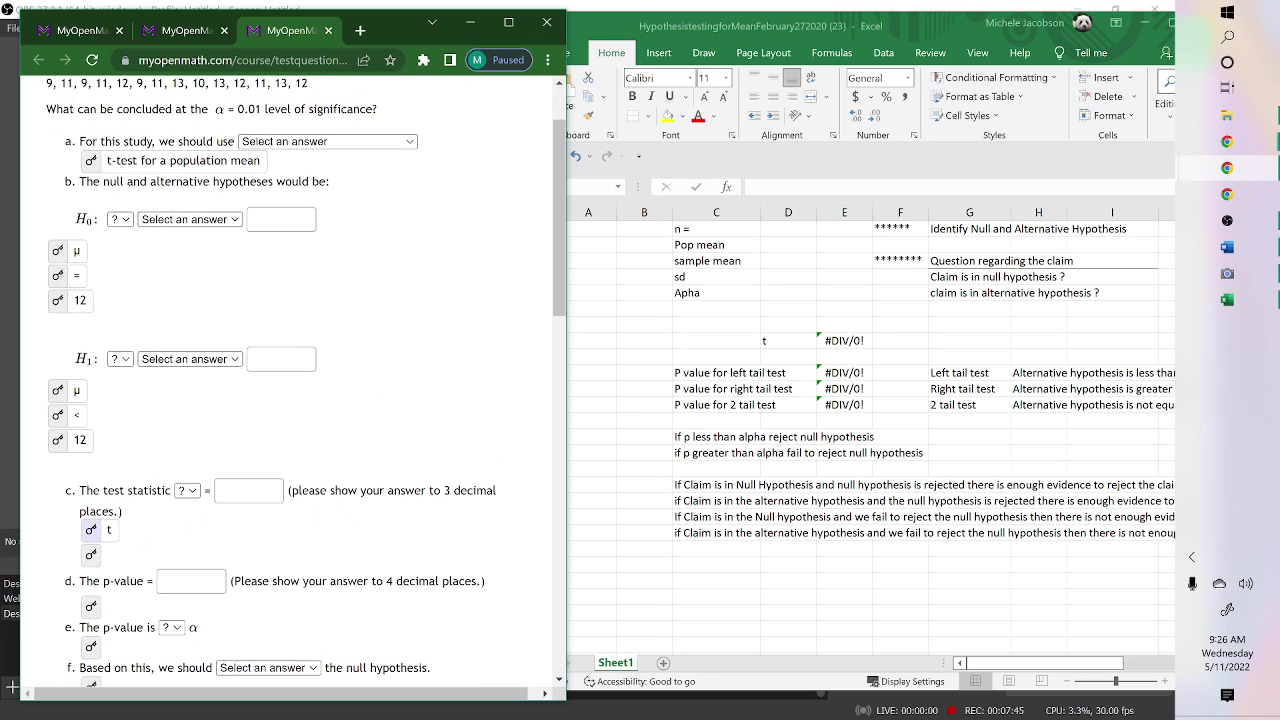
{"action": "scroll", "coordinate": [300, 390], "scroll_direction": "up", "scroll_amount": 2}
{"action": "scroll", "coordinate": [270, 290], "scroll_direction": "up", "scroll_amount": 1}
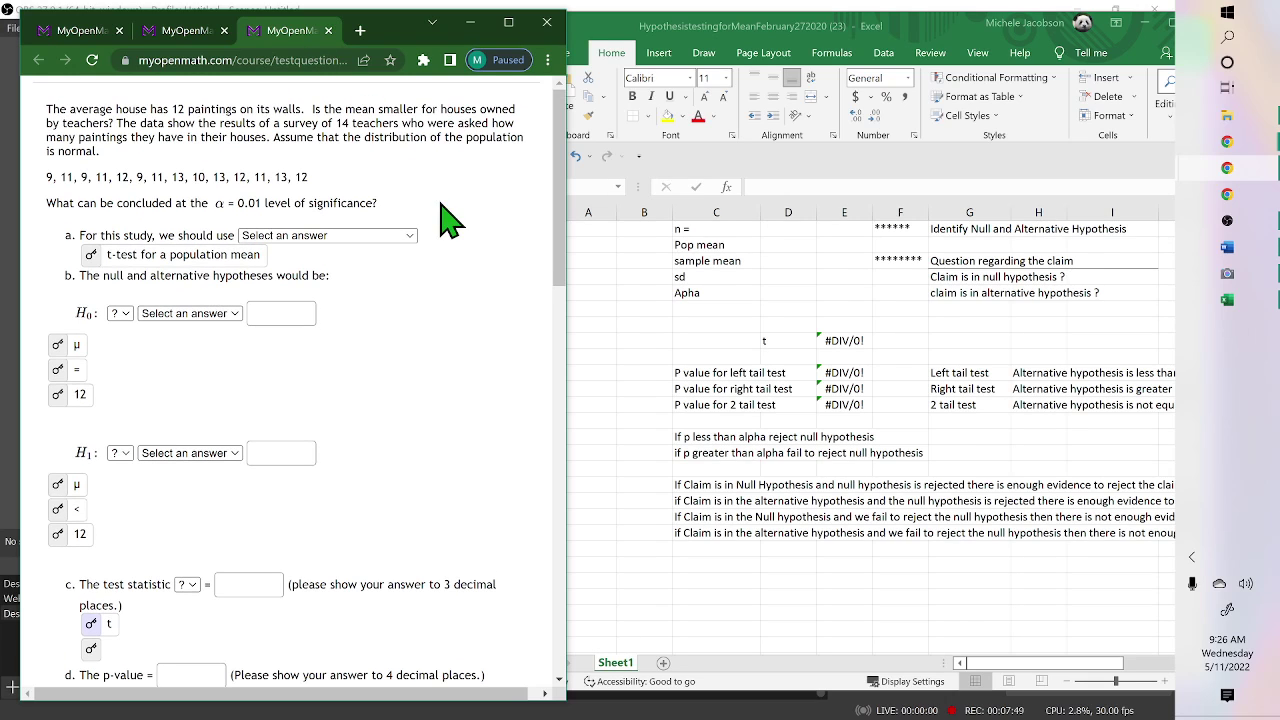
Step: Enter 14 as the sample size in D1 and 12 as the population mean in D2 of the Excel worksheet
{"action": "left_click", "coordinate": [792, 229]}
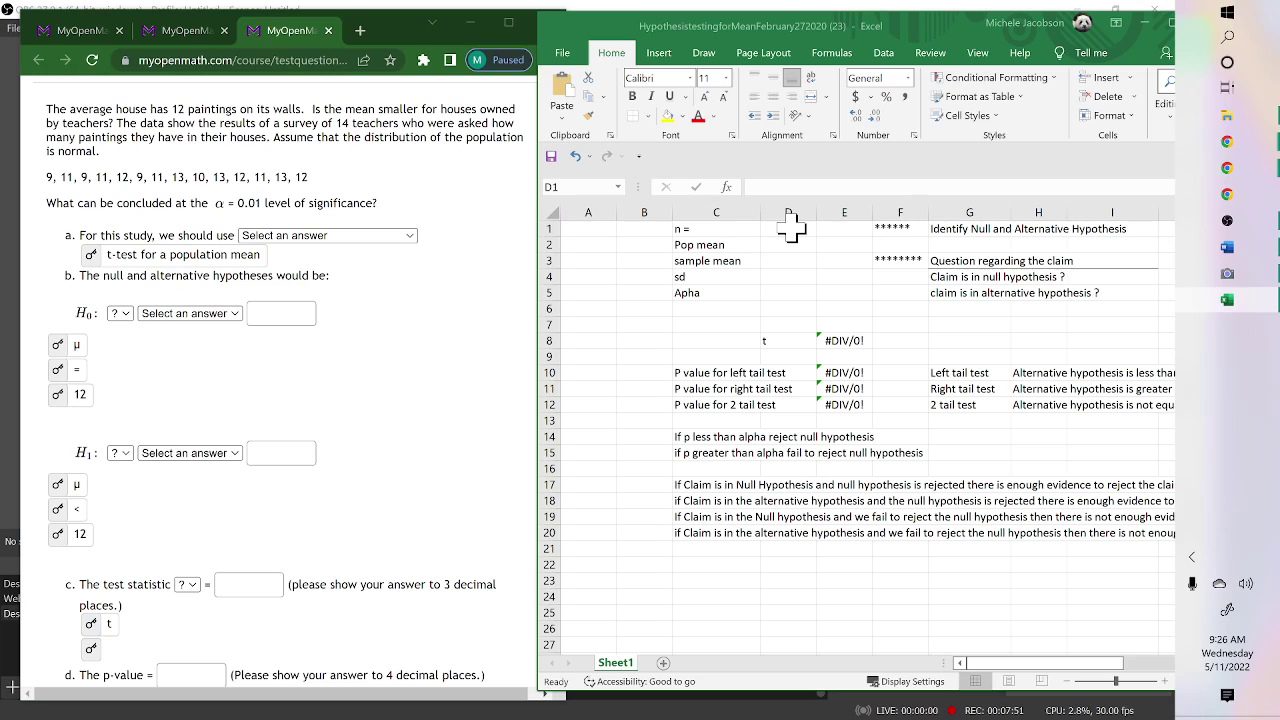
{"action": "type", "text": "14"}
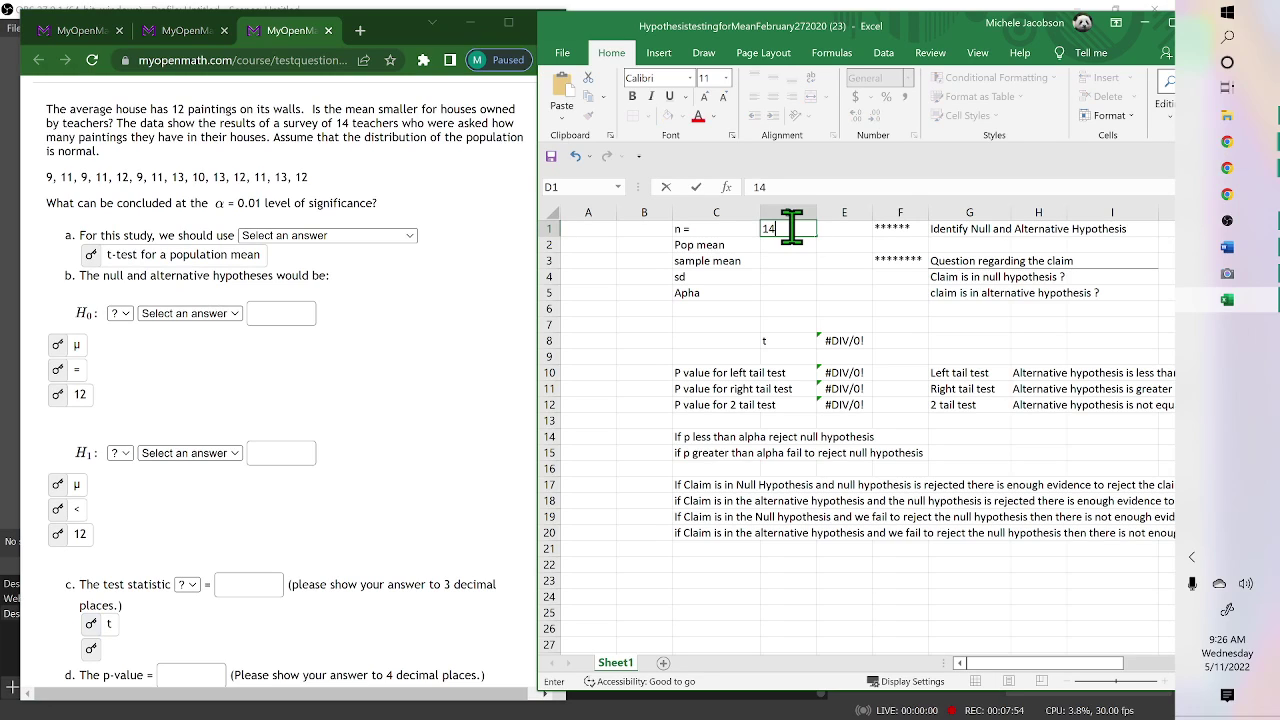
{"action": "key", "text": "Return"}
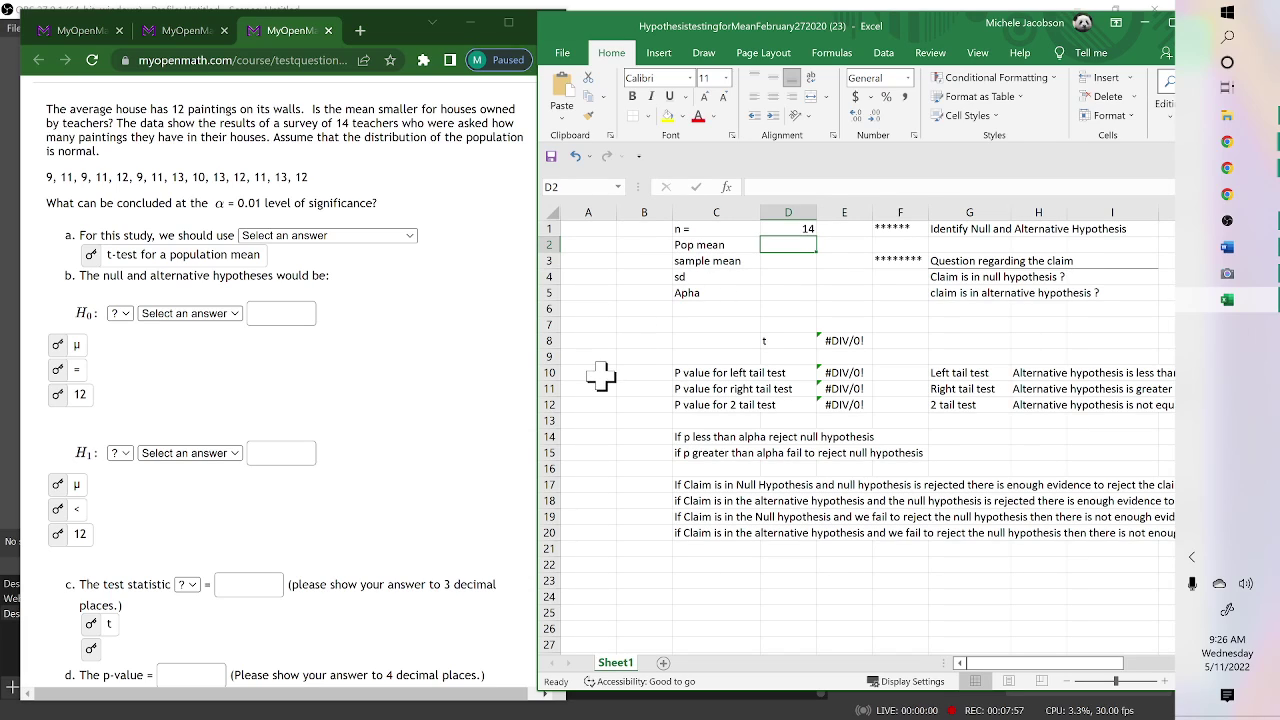
{"action": "type", "text": "12"}
{"action": "key", "text": "Return"}
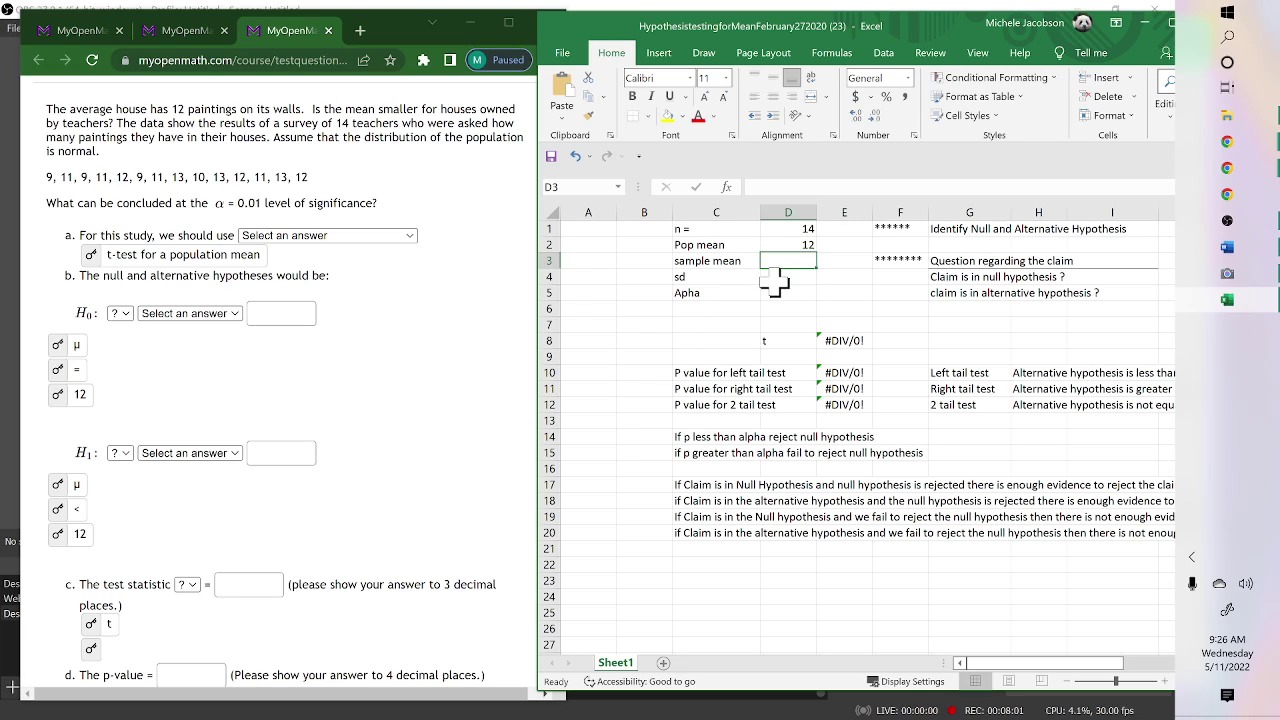
Step: Enter the question's 14 survey values down column A in A2:A15, starting with 9, 11, 9, 11
{"action": "left_click", "coordinate": [588, 243]}
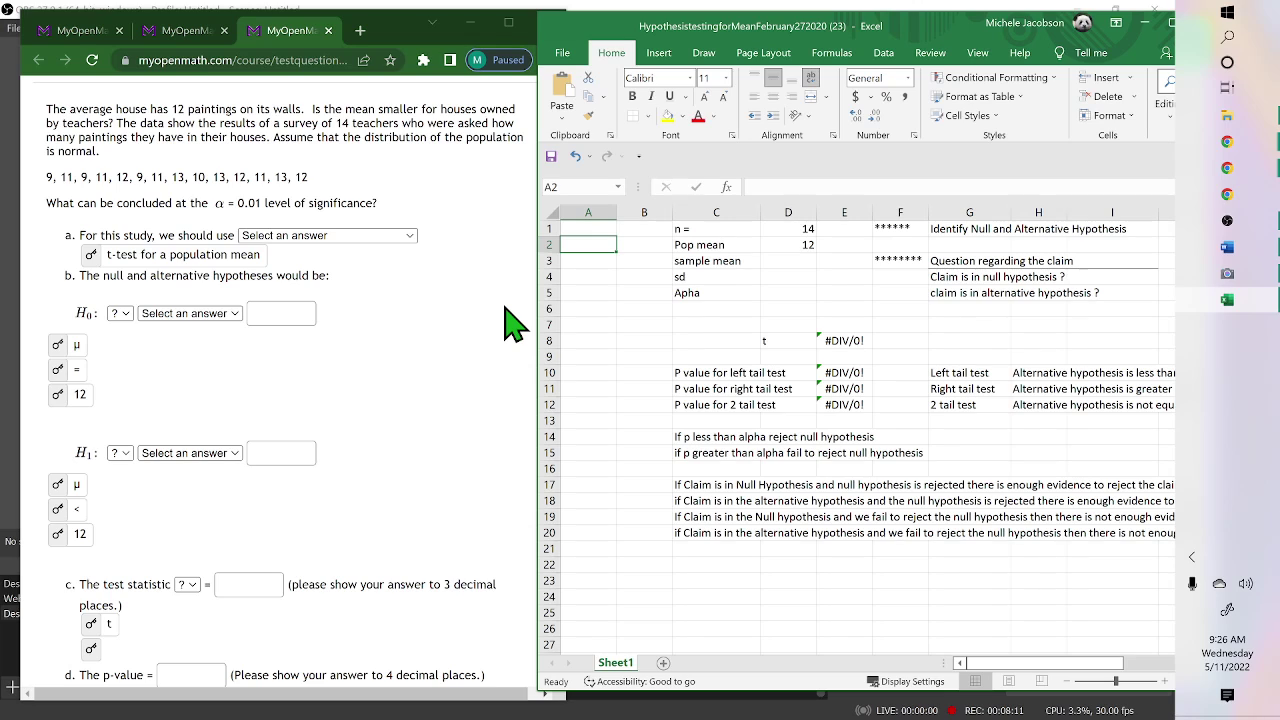
{"action": "type", "text": "9"}
{"action": "key", "text": "Return"}
{"action": "type", "text": "11"}
{"action": "key", "text": "Return"}
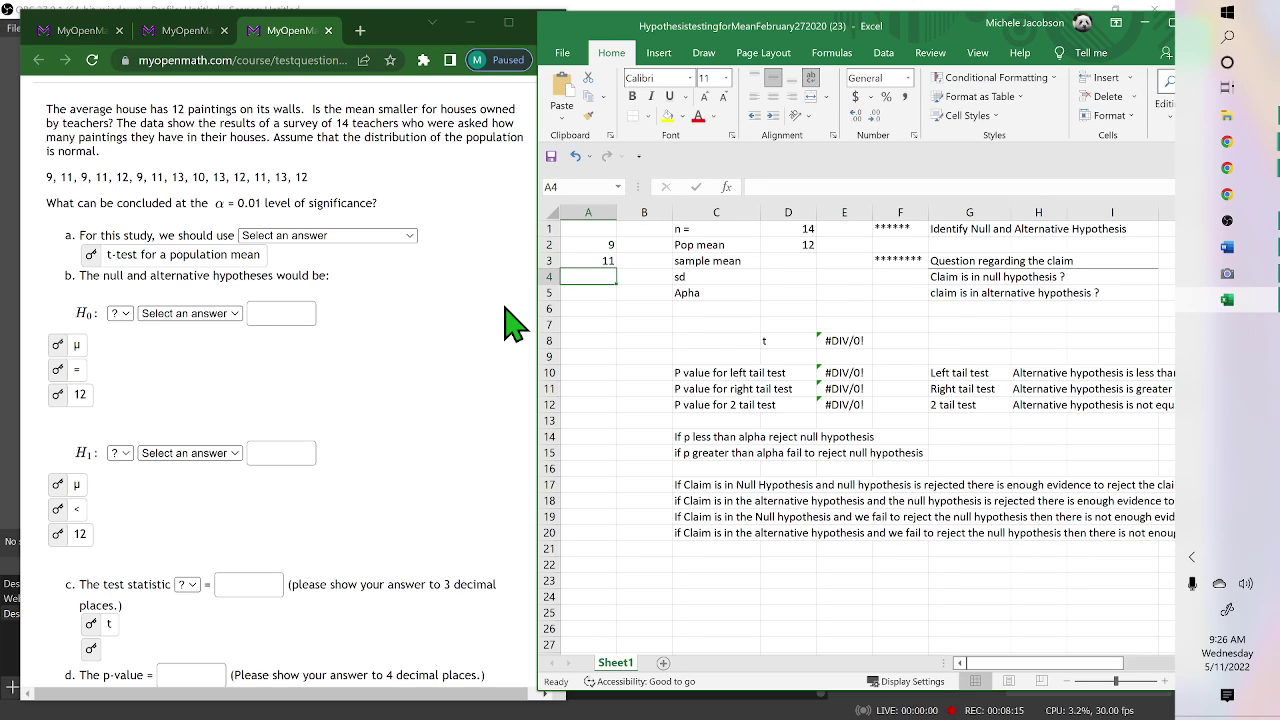
{"action": "type", "text": "9"}
{"action": "key", "text": "Return"}
{"action": "type", "text": "11"}
{"action": "key", "text": "Return"}
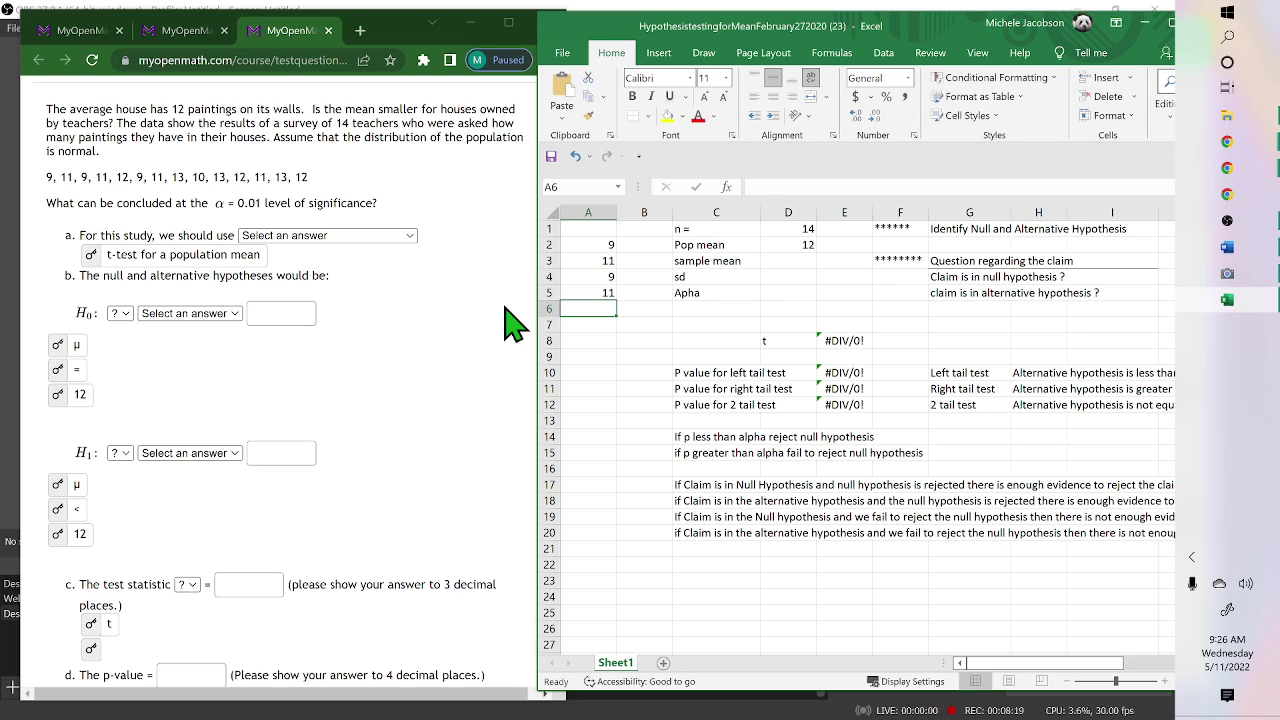
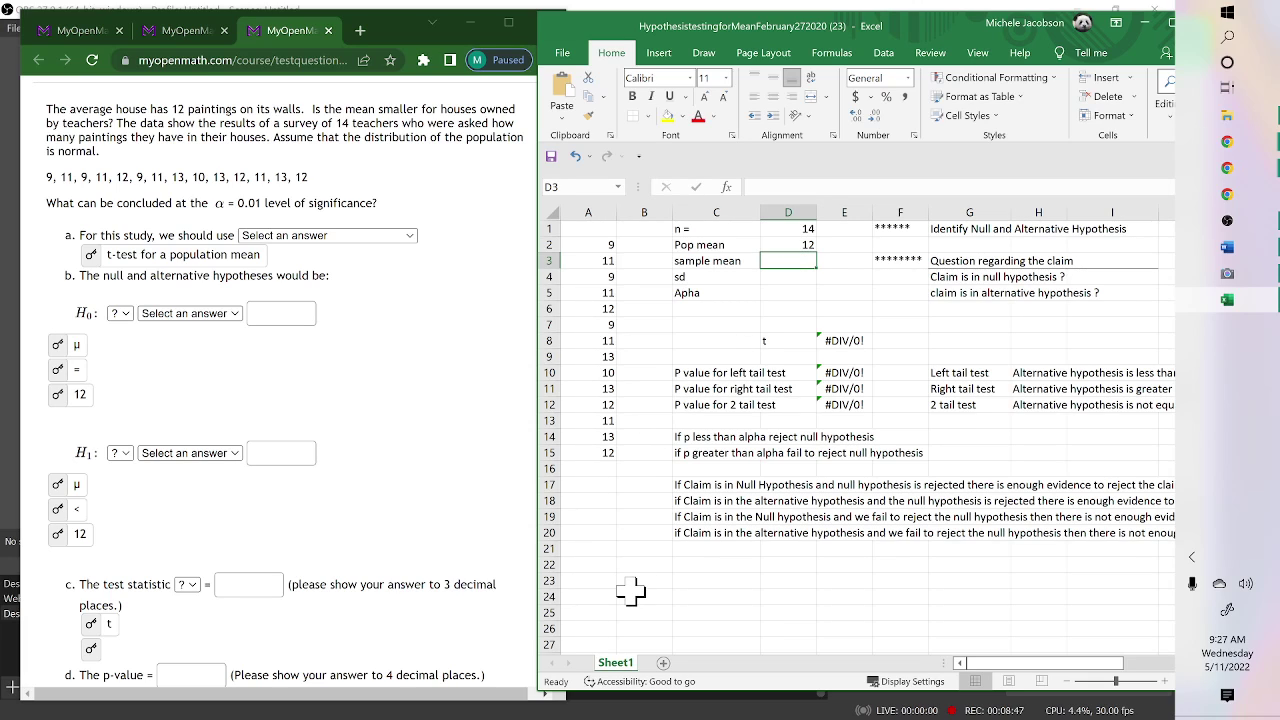
Step: Calculate the sample mean in D3 with the AVERAGE function over A2:A15
{"action": "type", "text": "=av"}
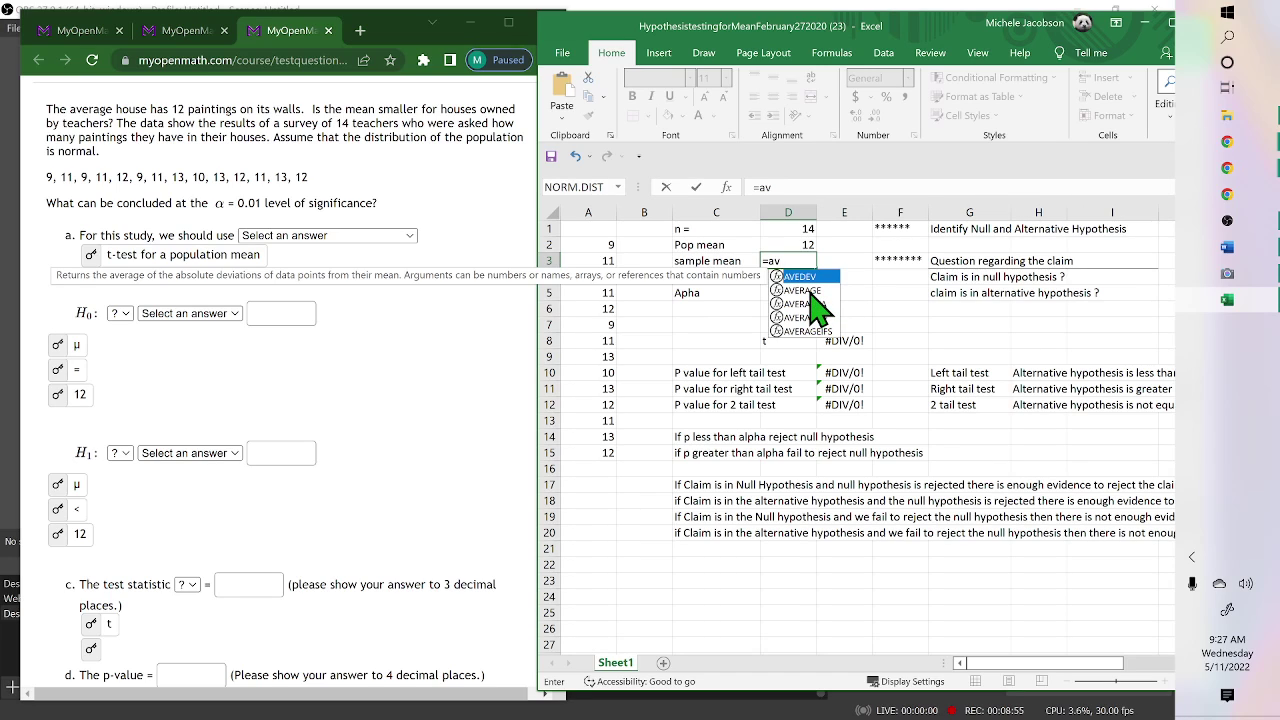
{"action": "left_click", "coordinate": [811, 291]}
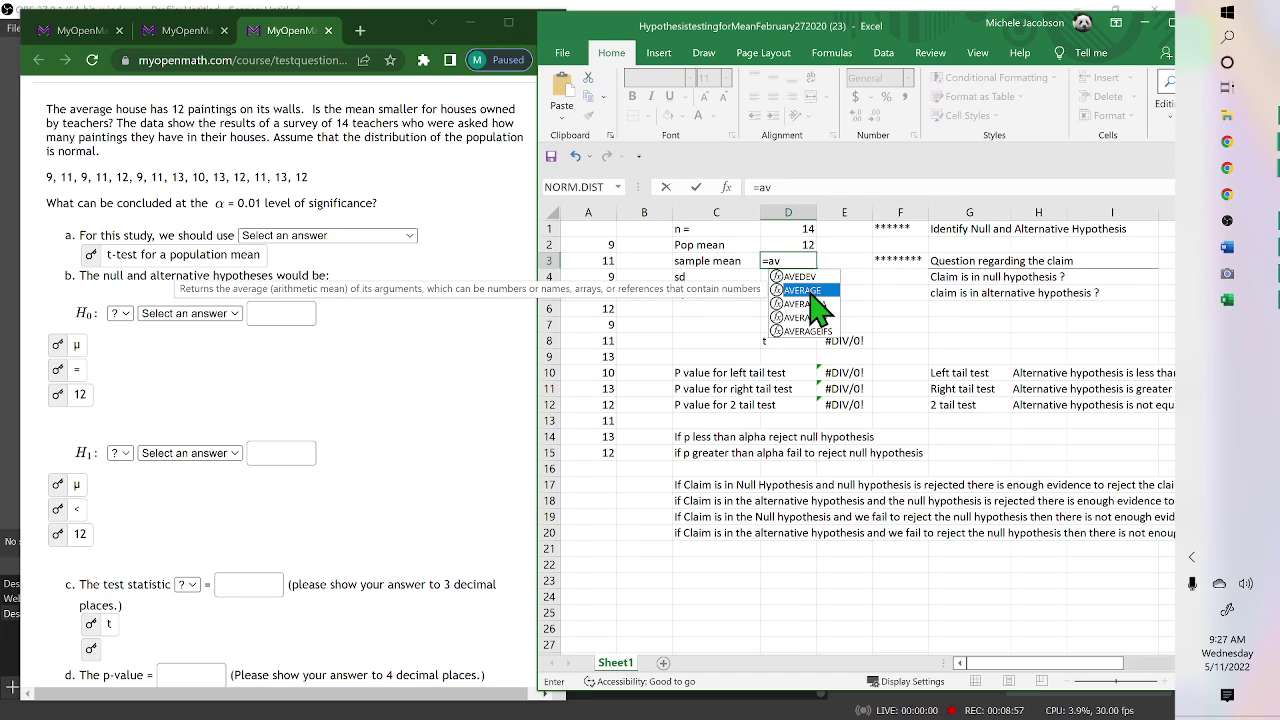
{"action": "double_click", "coordinate": [811, 291]}
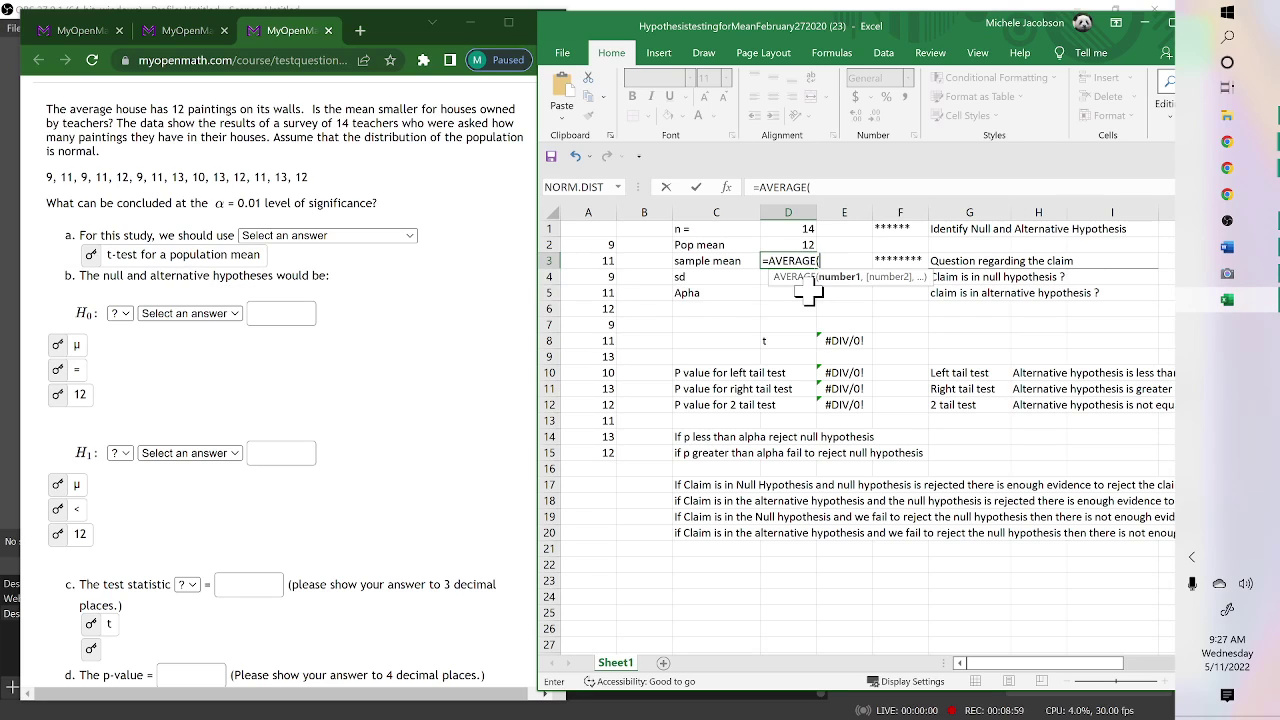
{"action": "left_click", "coordinate": [597, 244]}
{"action": "left_click_drag", "start_coordinate": [597, 244], "coordinate": [582, 451]}
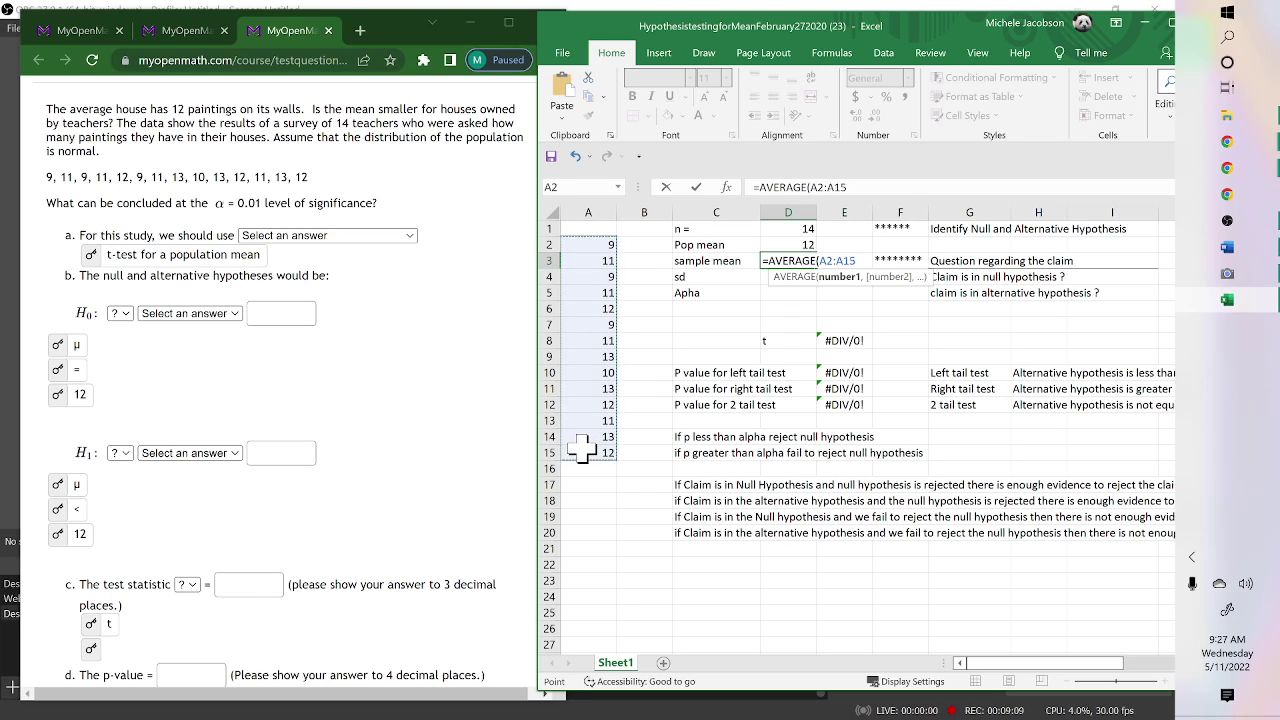
{"action": "key", "text": "Return"}
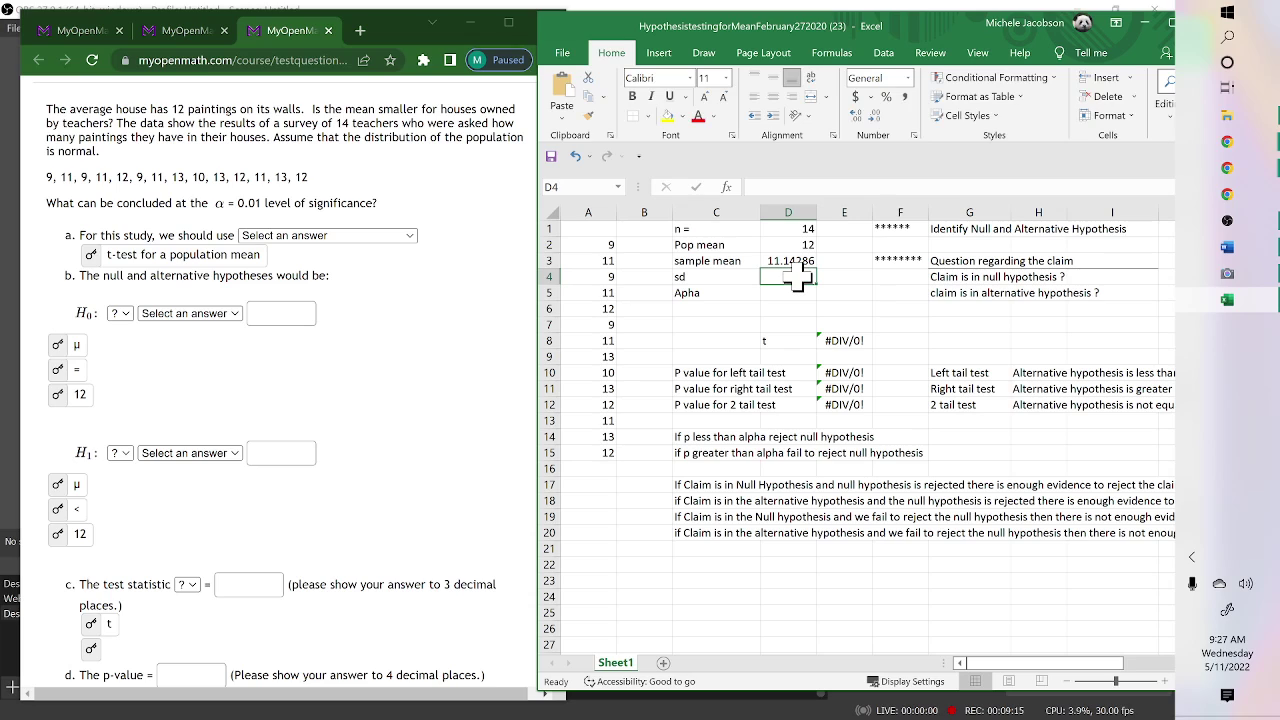
Step: Calculate the sample standard deviation in D4 with STDEV.S over A2:A15 and set alpha in D5 to 0.01
{"action": "type", "text": "=st"}
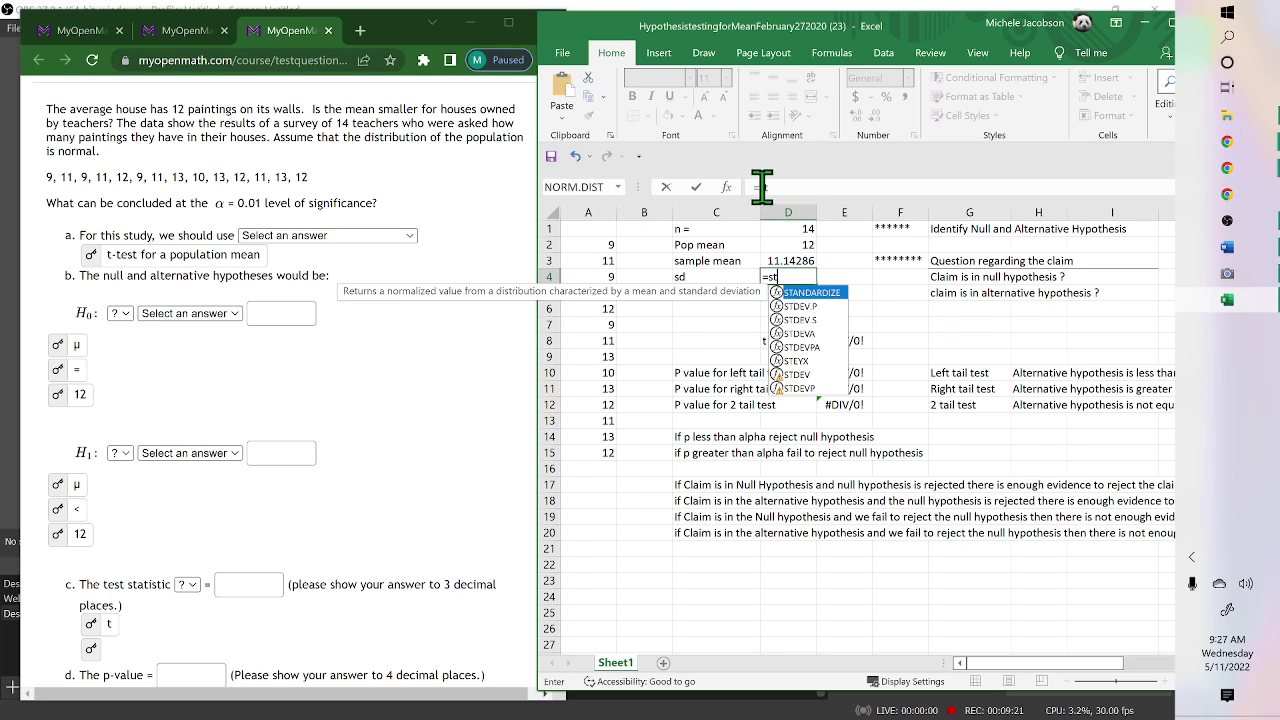
{"action": "left_click", "coordinate": [809, 321]}
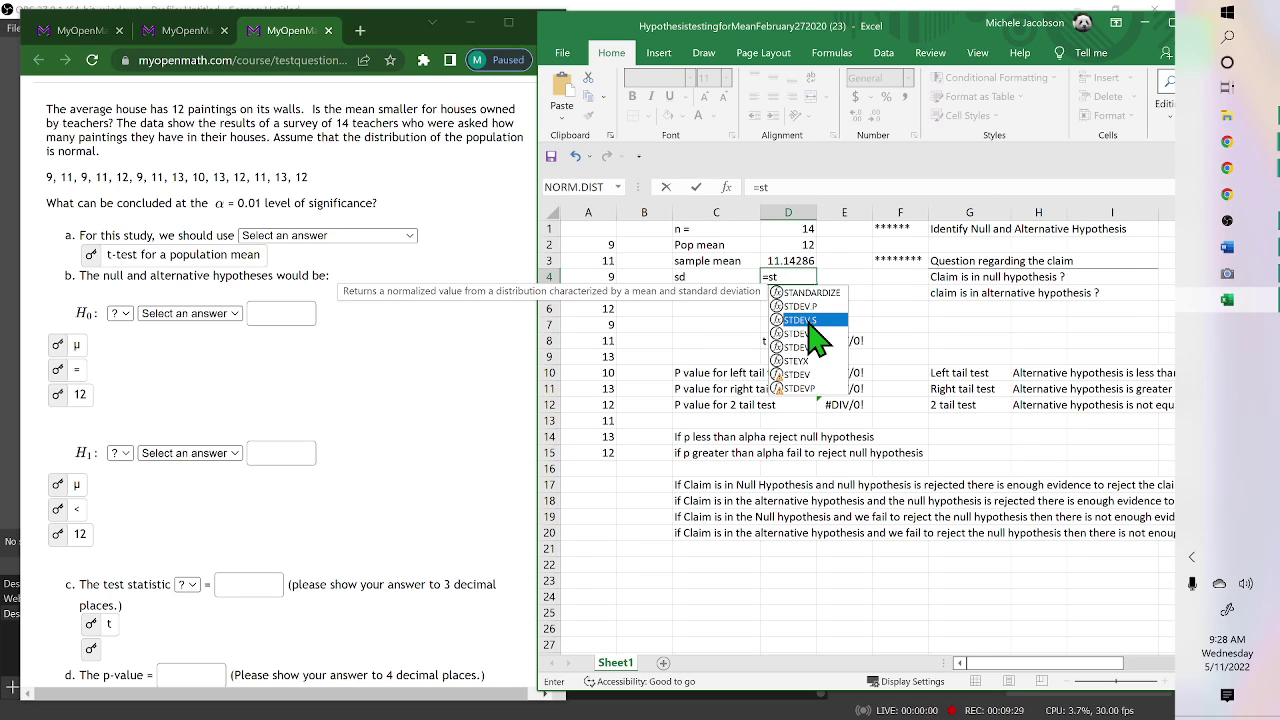
{"action": "double_click", "coordinate": [809, 321]}
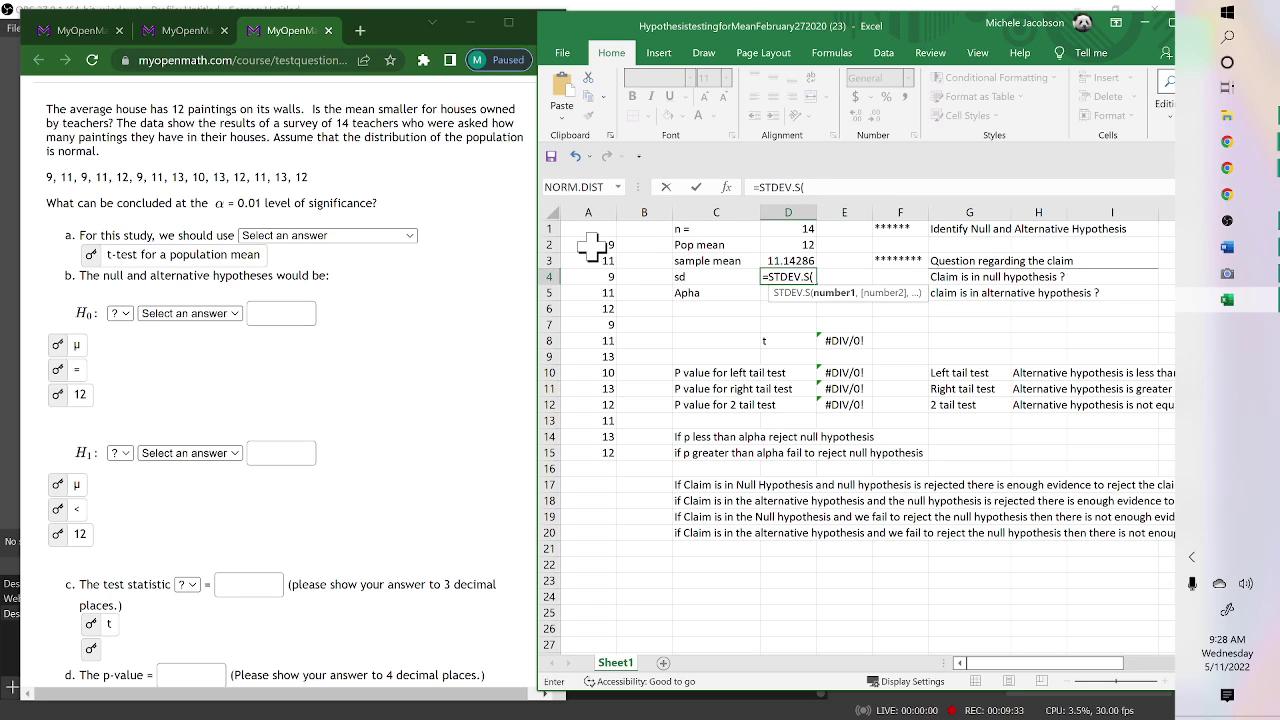
{"action": "left_click_drag", "start_coordinate": [590, 245], "coordinate": [587, 446]}
{"action": "key", "text": "Return"}
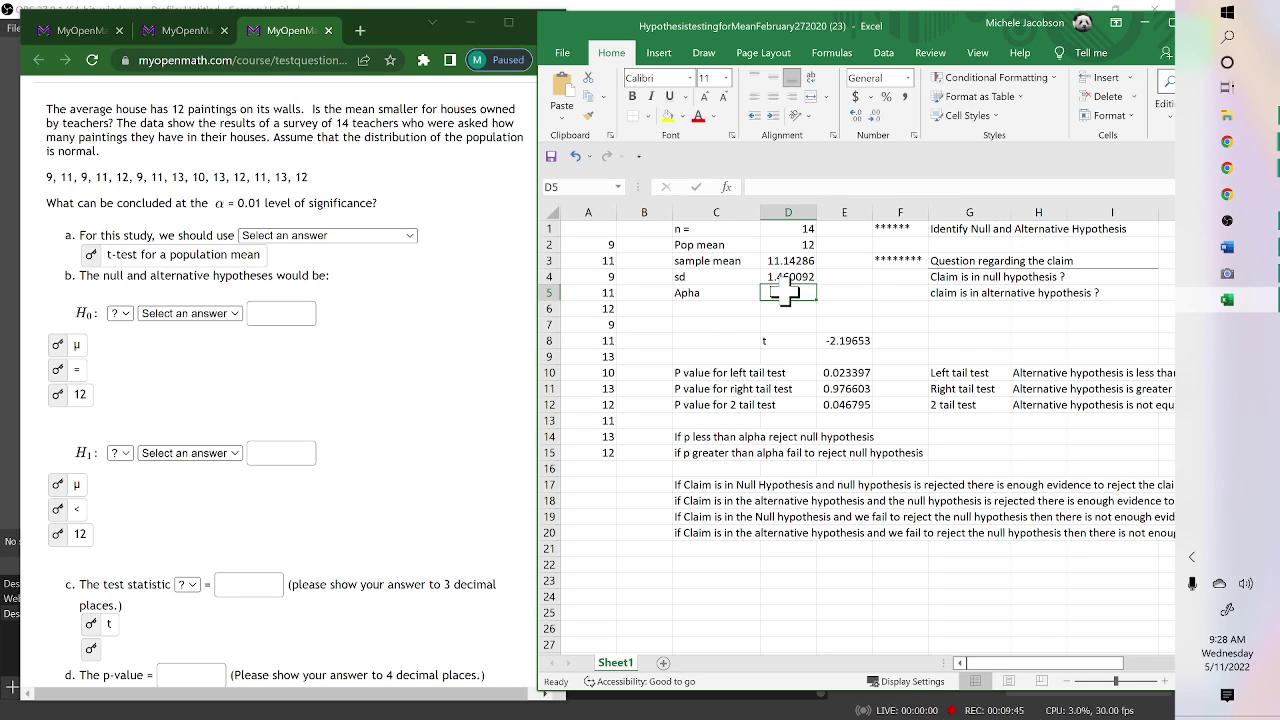
{"action": "type", "text": "0.01"}
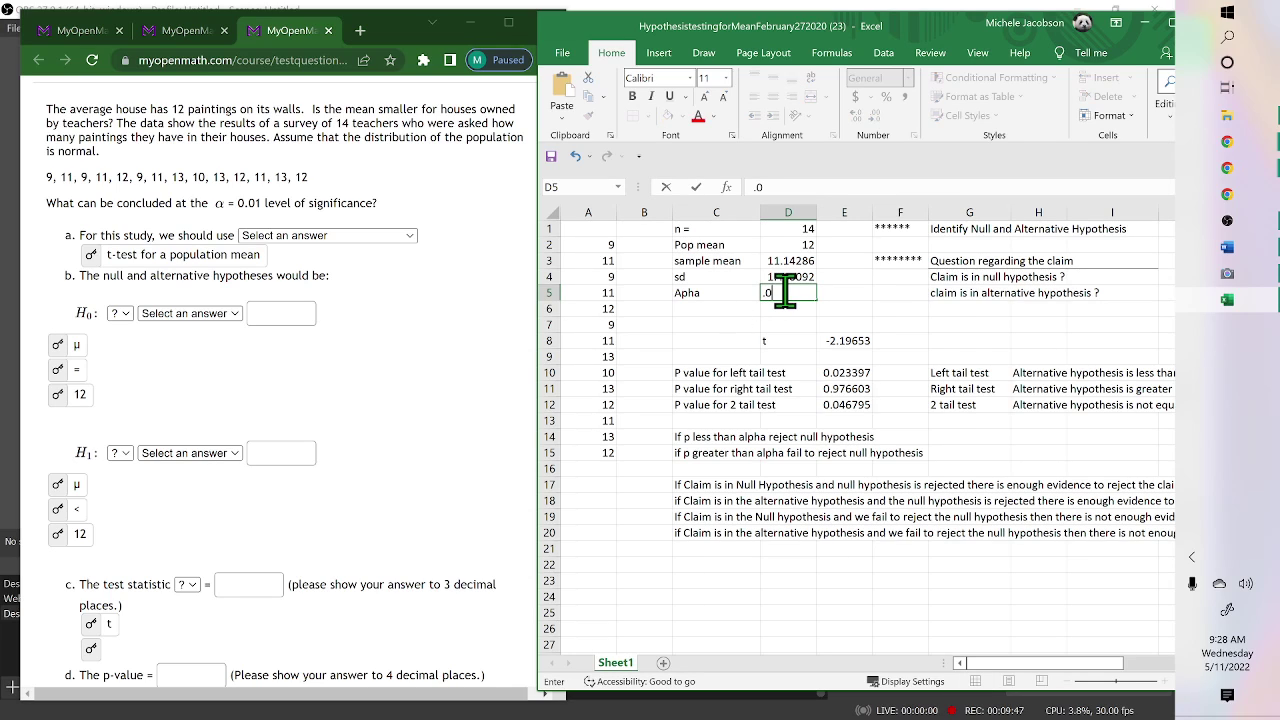
{"action": "key", "text": "Return"}
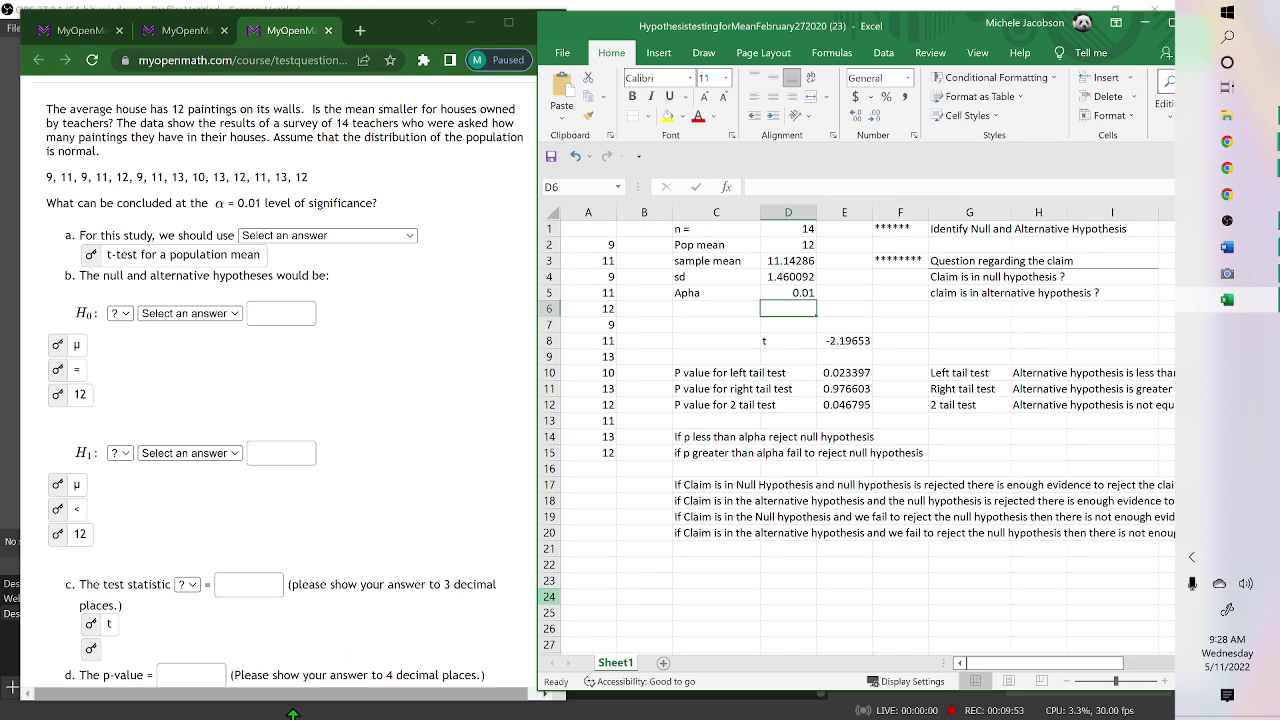
Step: Reveal the answers for the numeric test statistic, the p-value, its comparison with alpha and the null hypothesis decision in parts c to f
{"action": "left_click", "coordinate": [105, 650]}
{"action": "type", "text": "-2.197"}
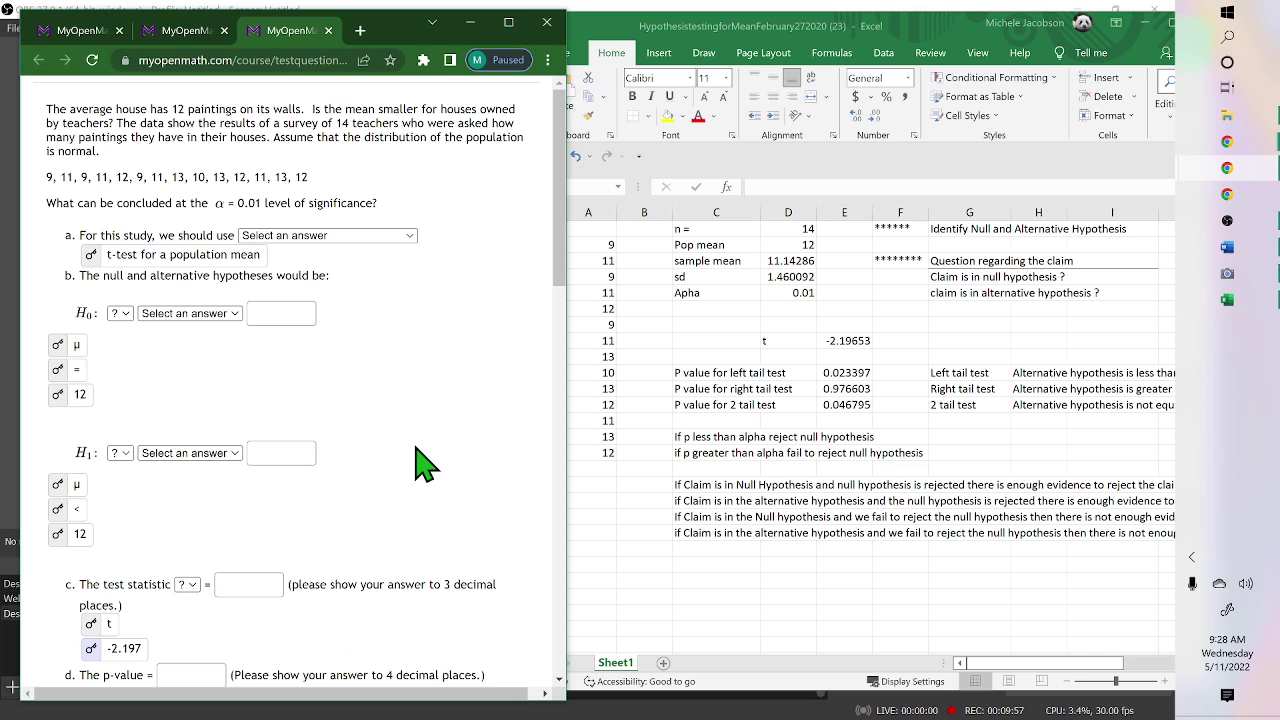
{"action": "scroll", "coordinate": [425, 463], "scroll_direction": "down", "scroll_amount": 3}
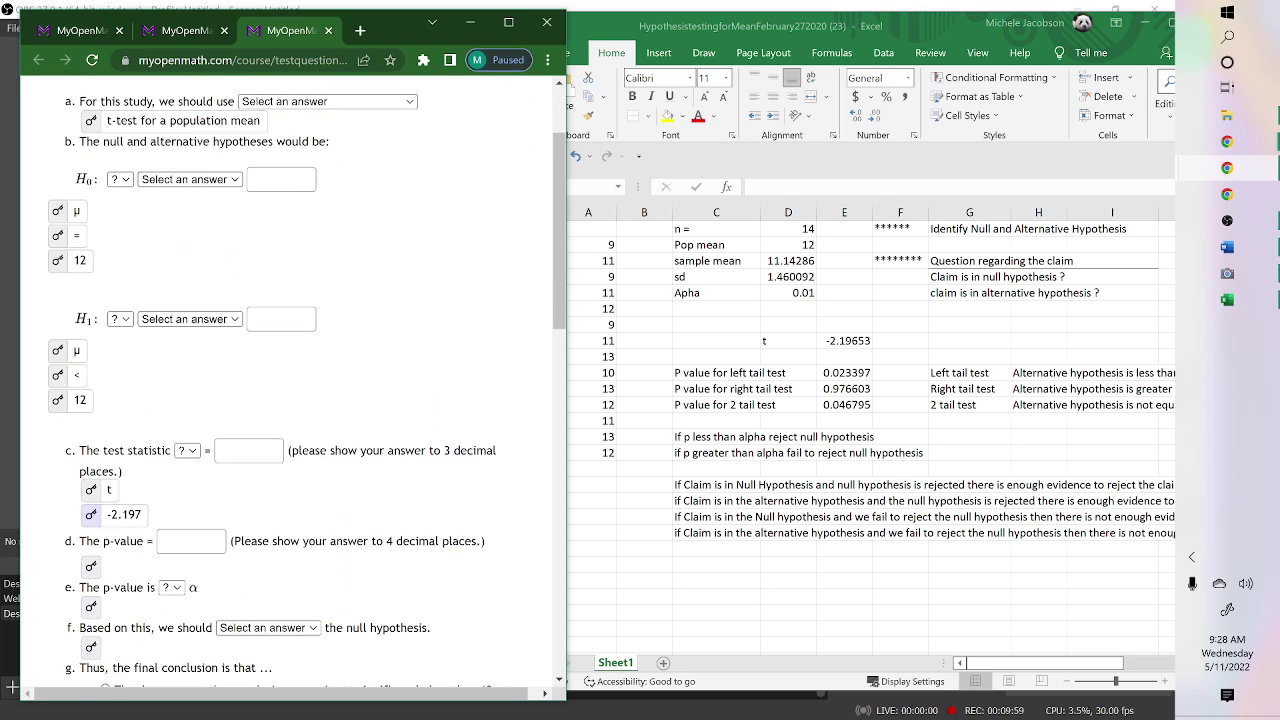
{"action": "scroll", "coordinate": [300, 400], "scroll_direction": "down", "scroll_amount": 2}
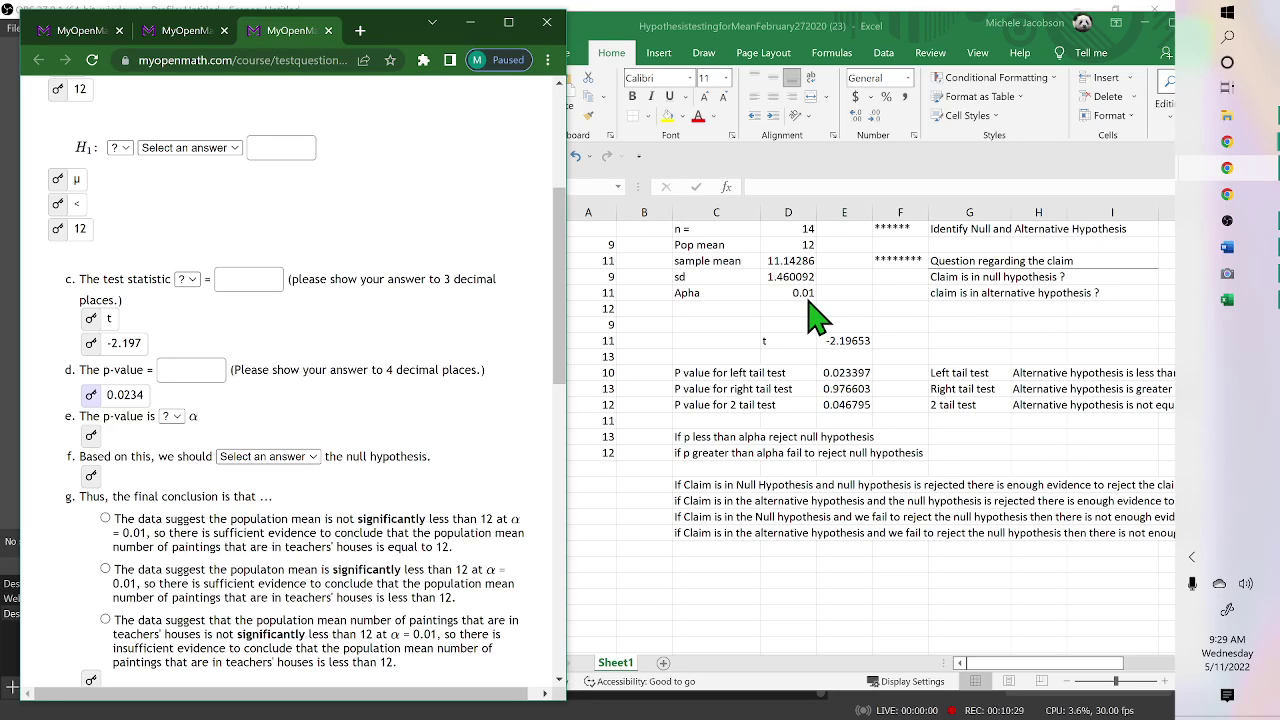
{"action": "left_click", "coordinate": [89, 434]}
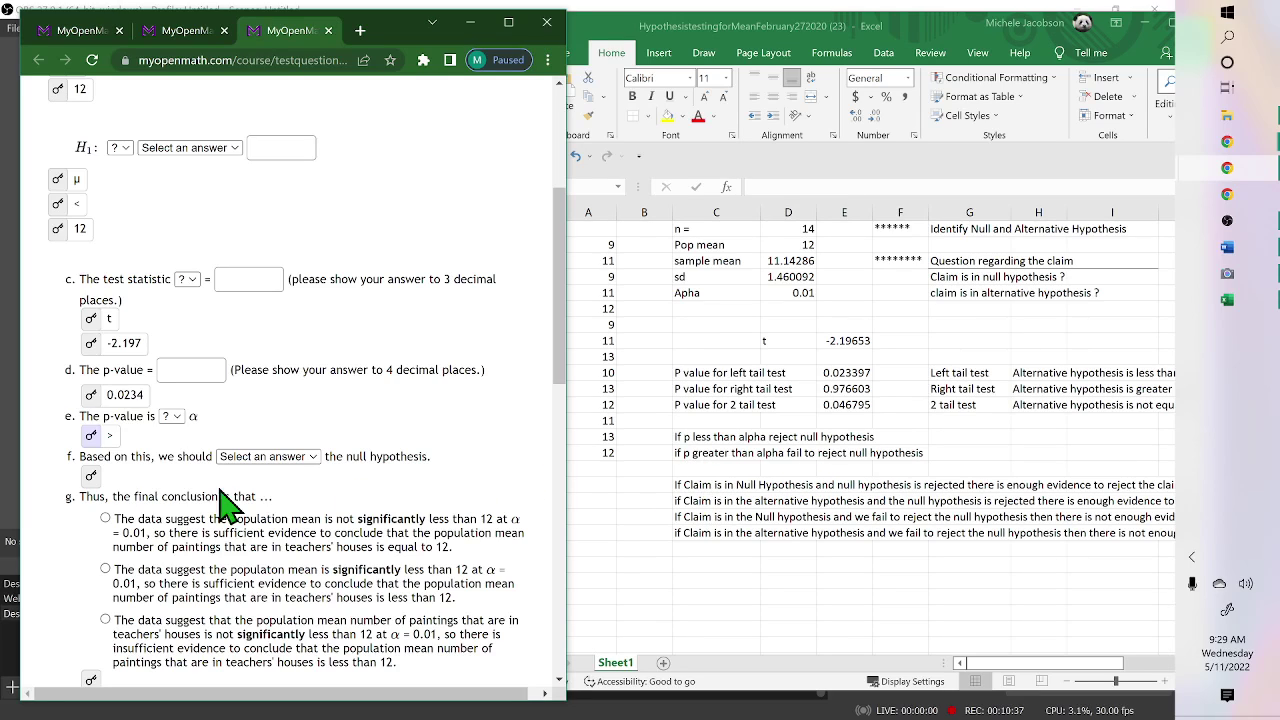
{"action": "left_click", "coordinate": [92, 476]}
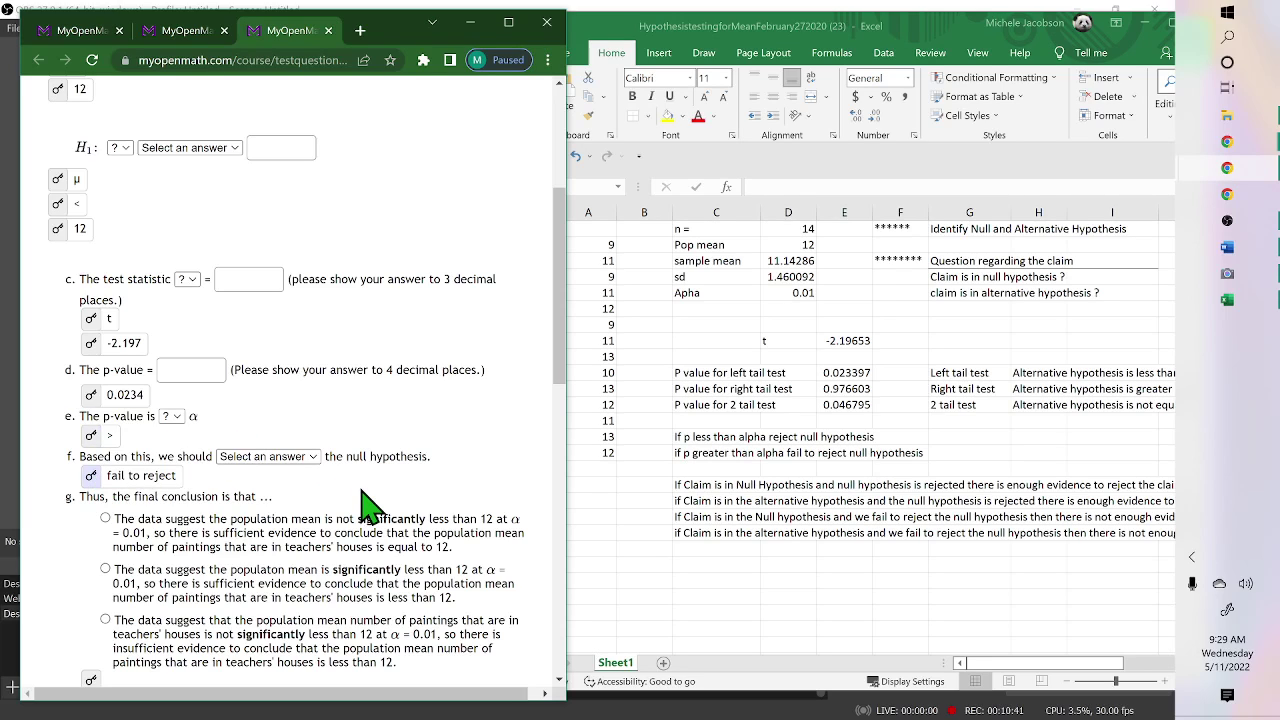
Step: Consult the worksheet's rule for p greater than alpha and reveal the final conclusion answer in part g of the paintings question
{"action": "scroll", "coordinate": [365, 505], "scroll_direction": "down", "scroll_amount": 1}
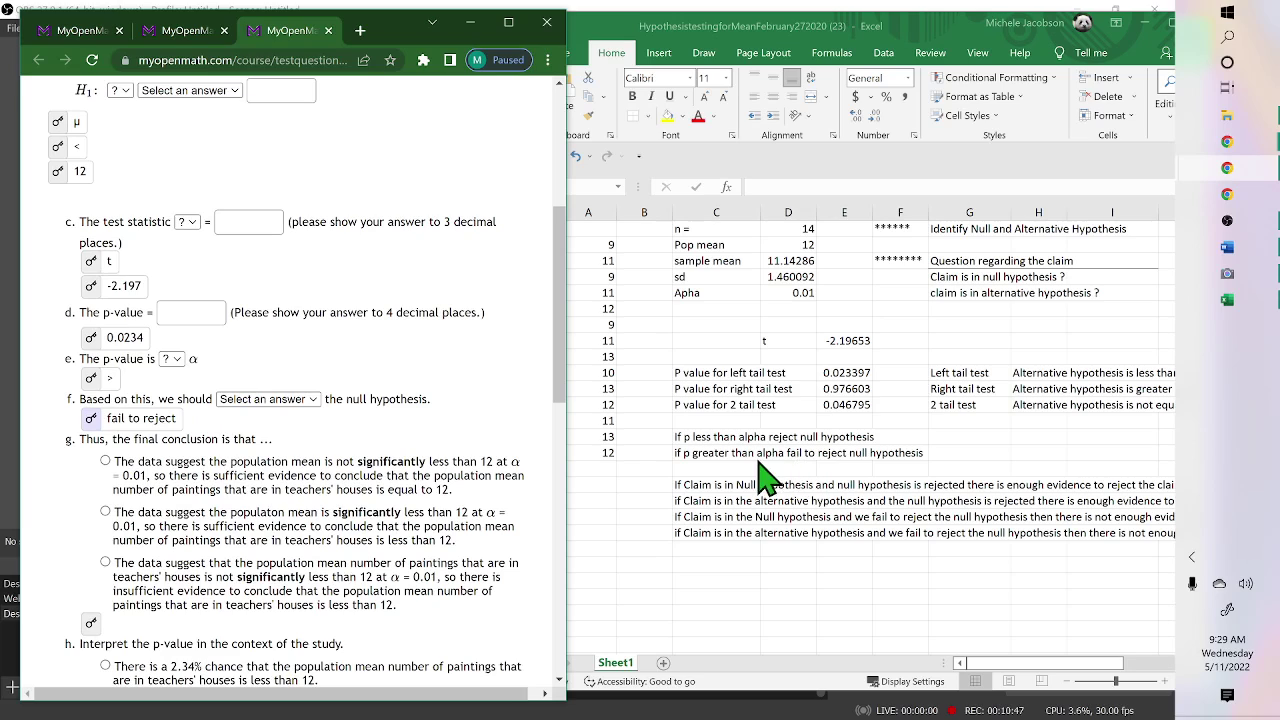
{"action": "left_click", "coordinate": [790, 452]}
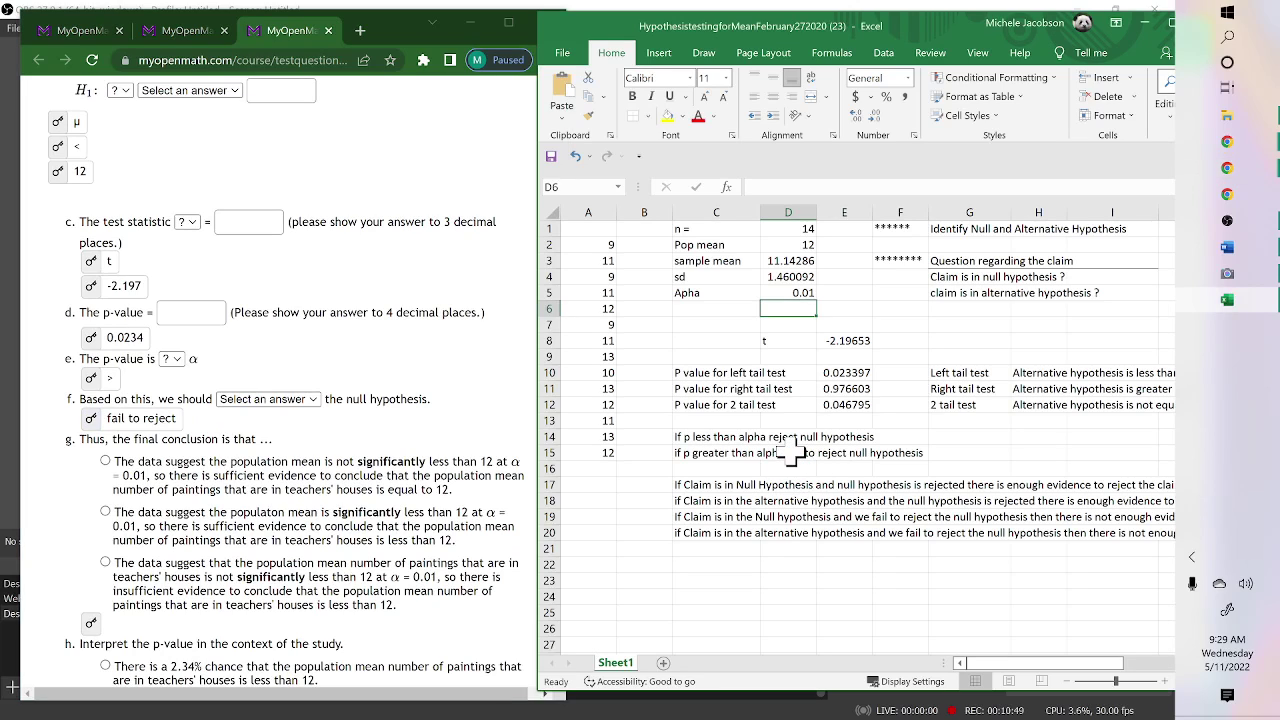
{"action": "left_click", "coordinate": [792, 453]}
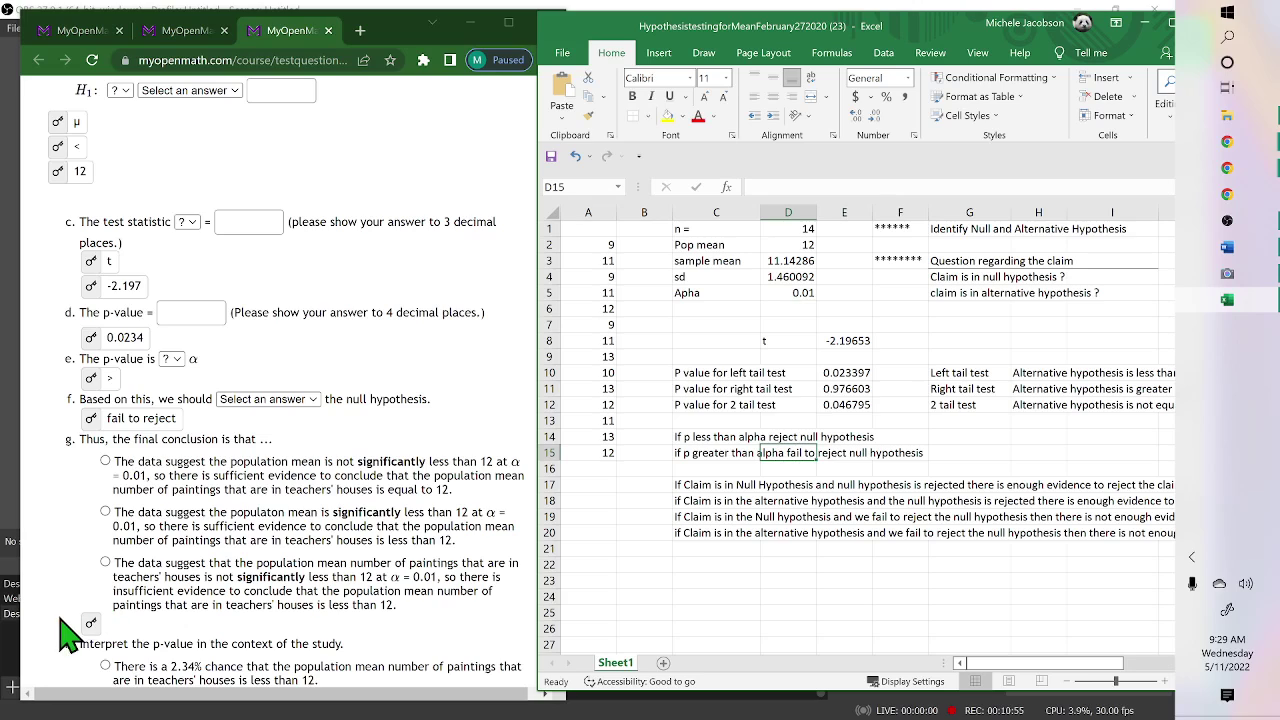
{"action": "left_click", "coordinate": [91, 628]}
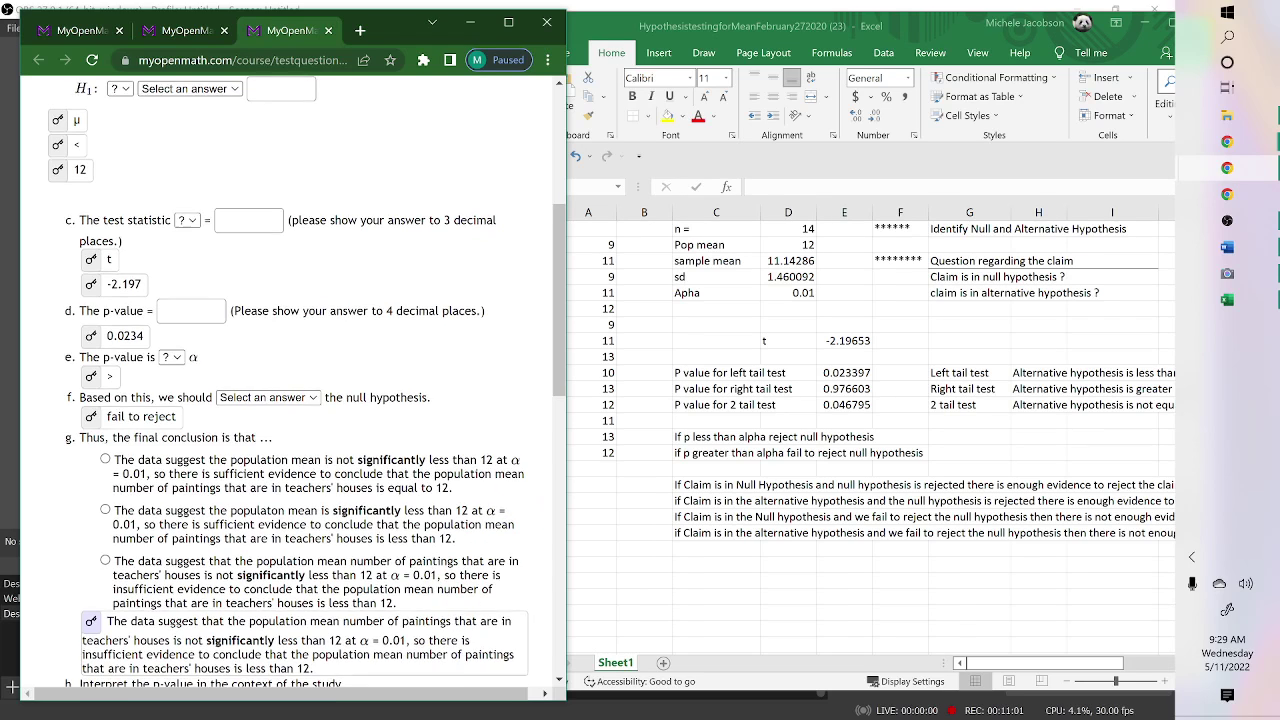
Step: Reveal the answer for interpreting the p-value in the context of the study in part h
{"action": "scroll", "coordinate": [545, 508], "scroll_direction": "down", "scroll_amount": 1}
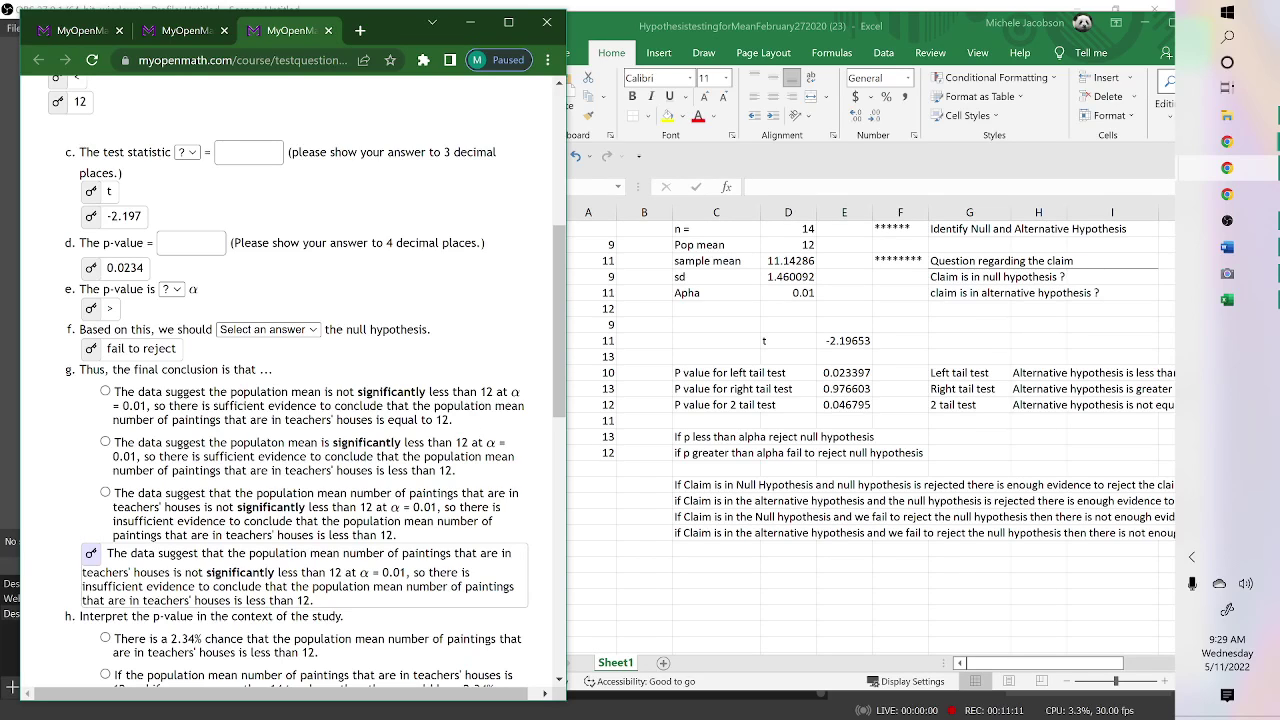
{"action": "scroll", "coordinate": [290, 380], "scroll_direction": "down", "scroll_amount": 1}
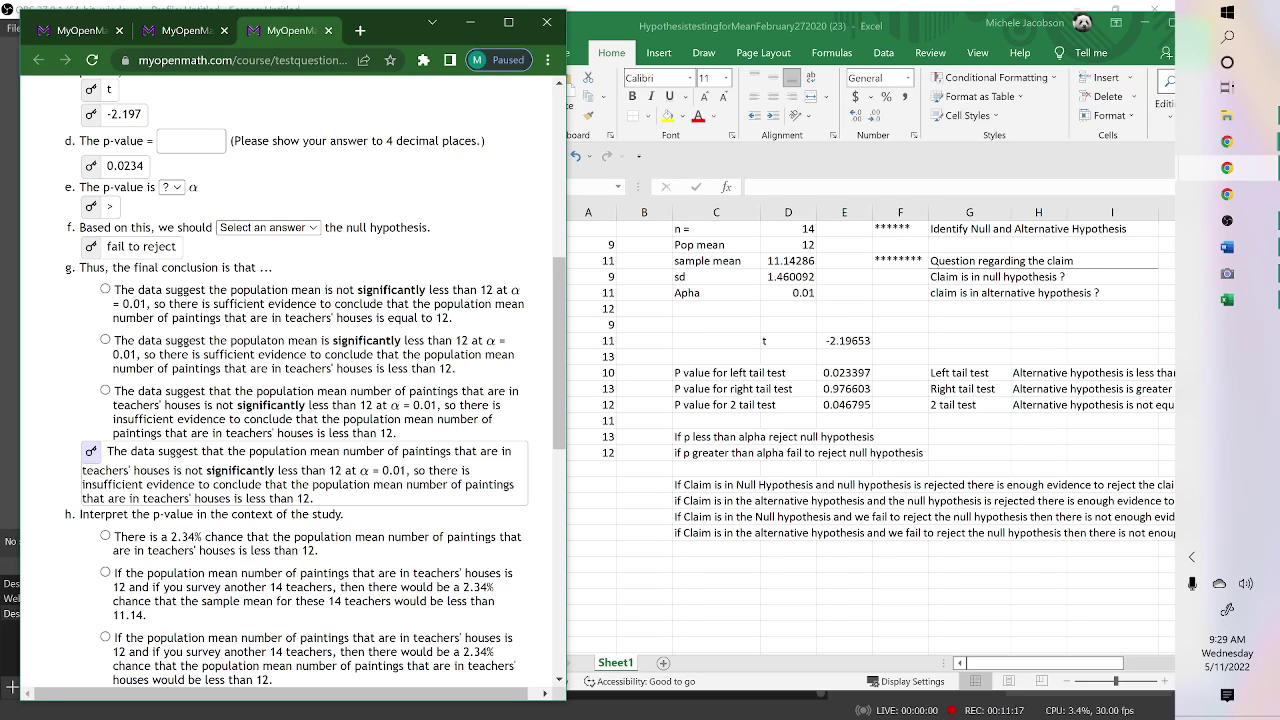
{"action": "scroll", "coordinate": [290, 380], "scroll_direction": "down", "scroll_amount": 1}
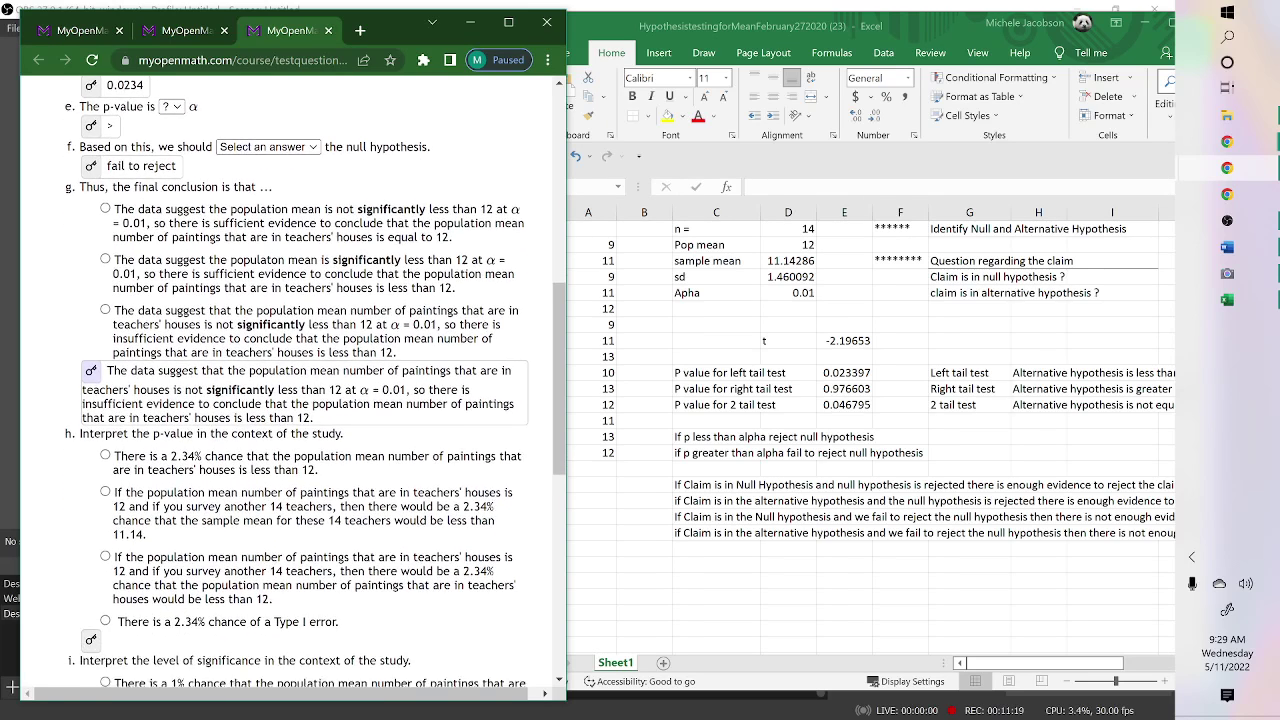
{"action": "left_click", "coordinate": [90, 609]}
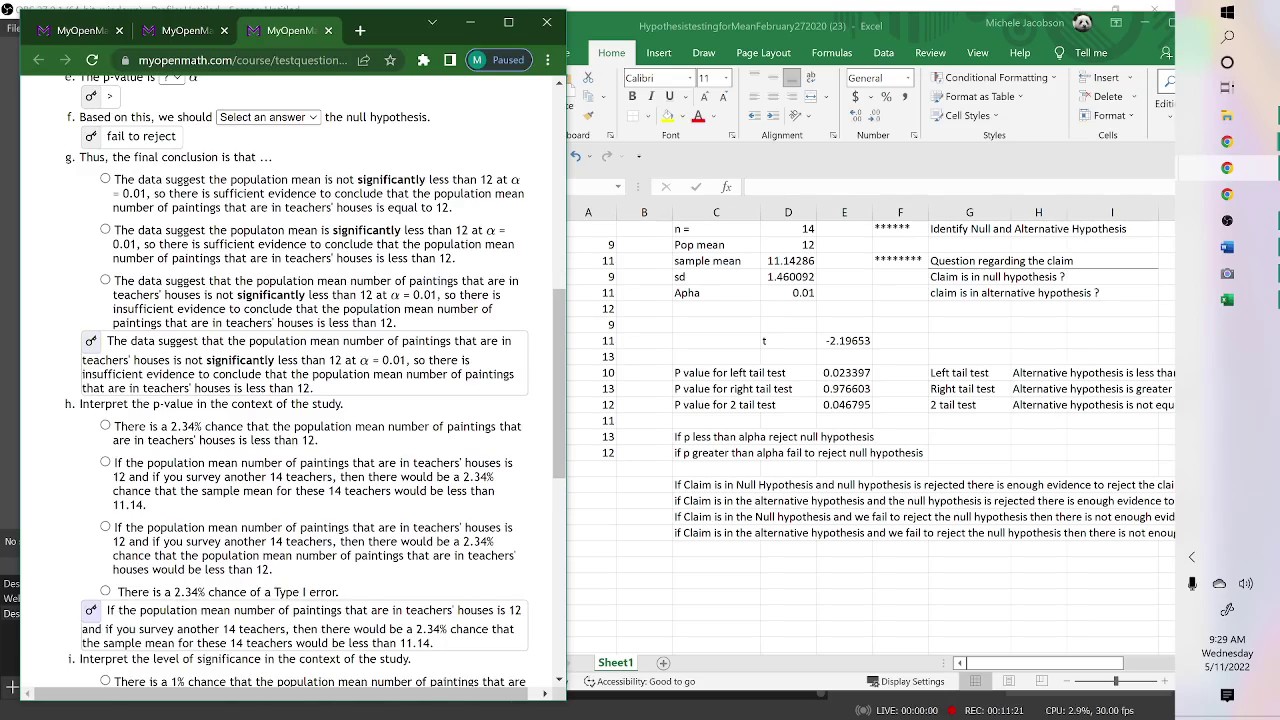
Step: Reveal the answer for interpreting the level of significance in the context of the study in part i
{"action": "scroll", "coordinate": [290, 380], "scroll_direction": "down", "scroll_amount": 2}
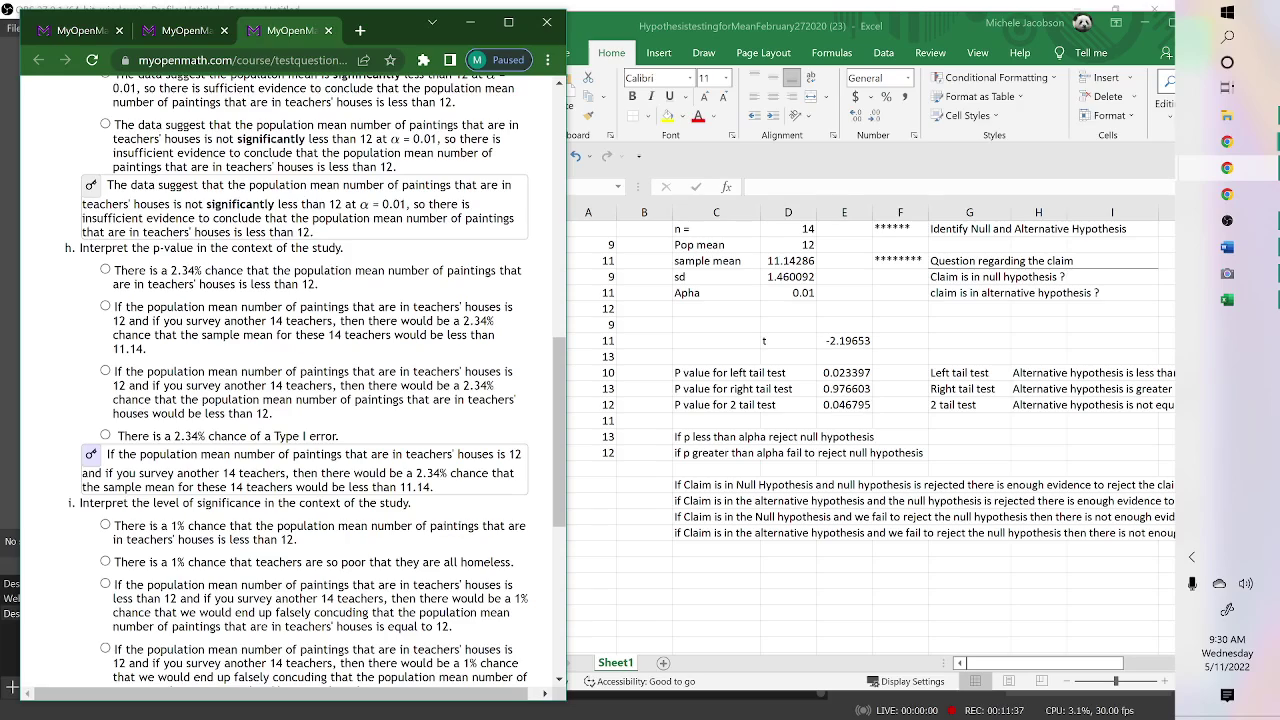
{"action": "scroll", "coordinate": [290, 380], "scroll_direction": "down", "scroll_amount": 3}
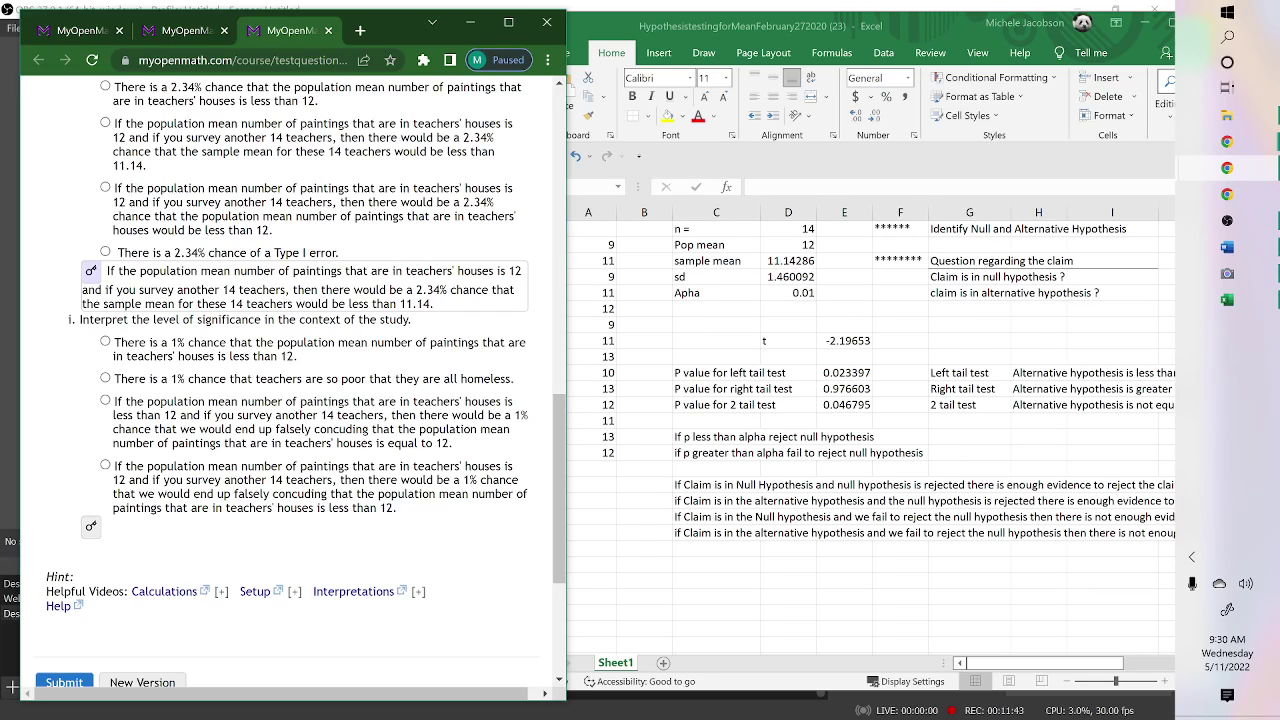
{"action": "left_click", "coordinate": [105, 464]}
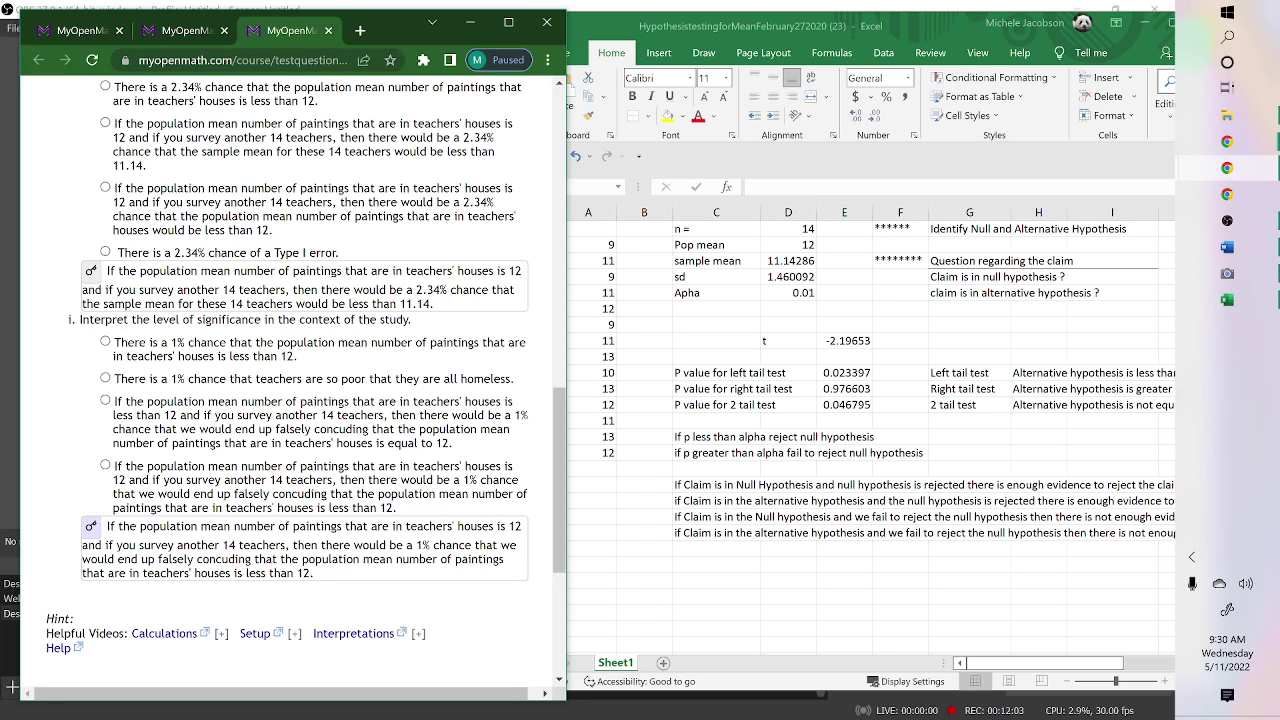
{"action": "key", "text": "alt+Tab"}
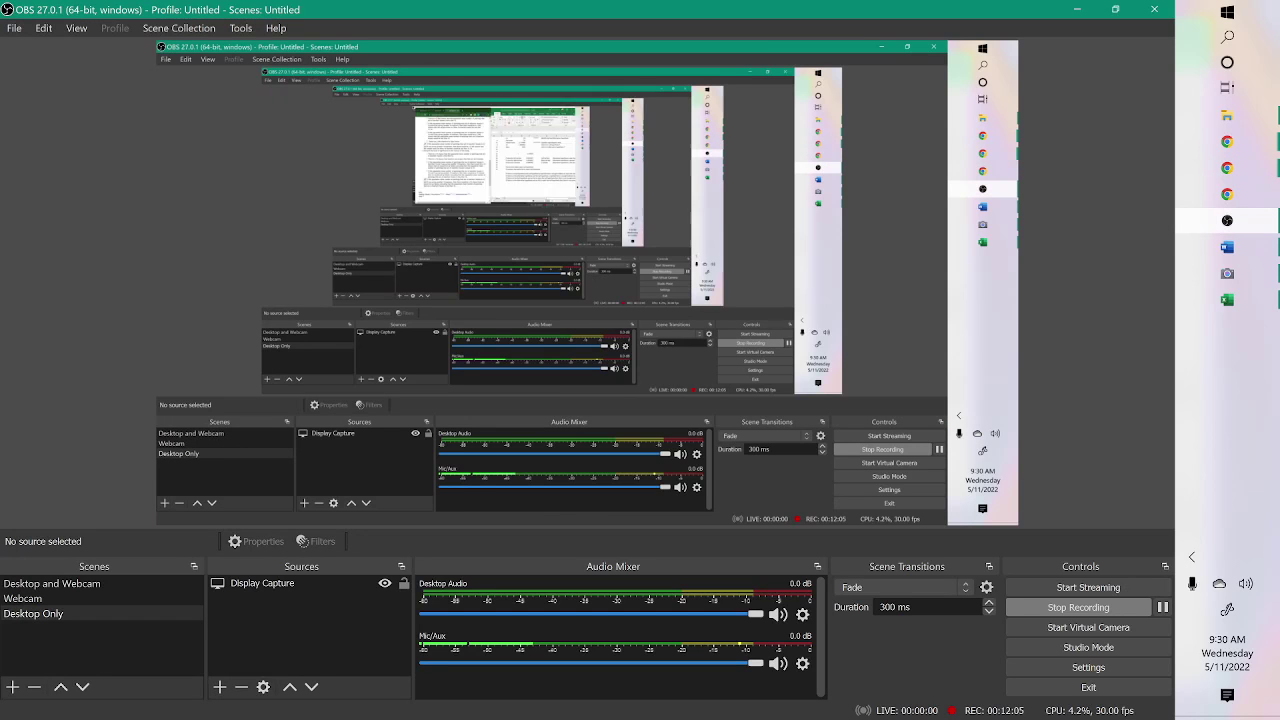